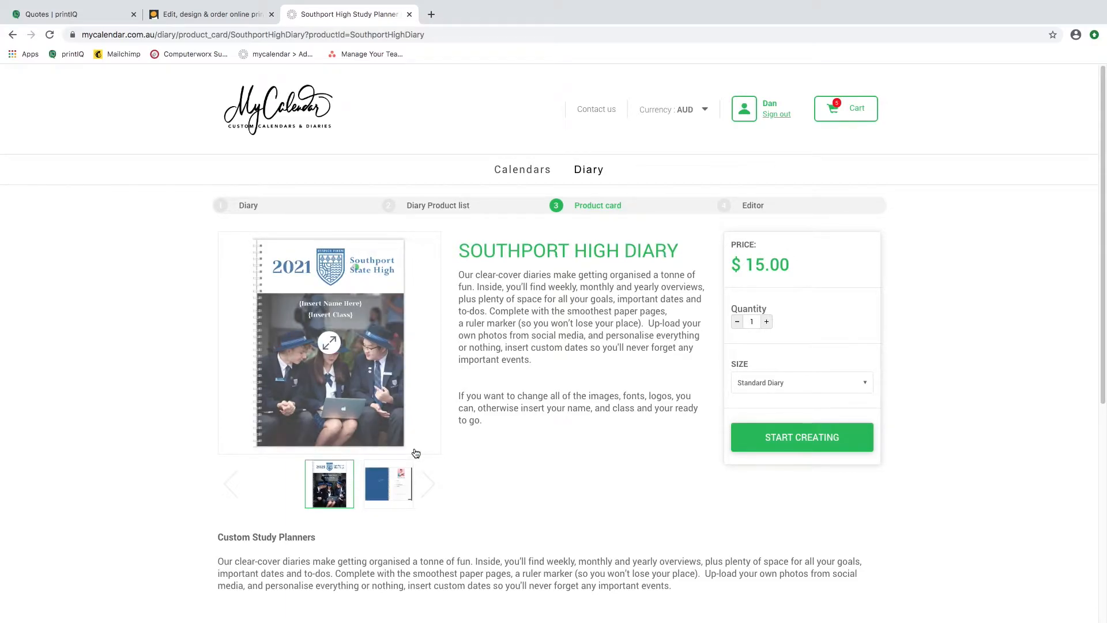
# Look through the Southport High Diary's preview images and start creating the Standard Diary.
pyautogui.click(400, 485)
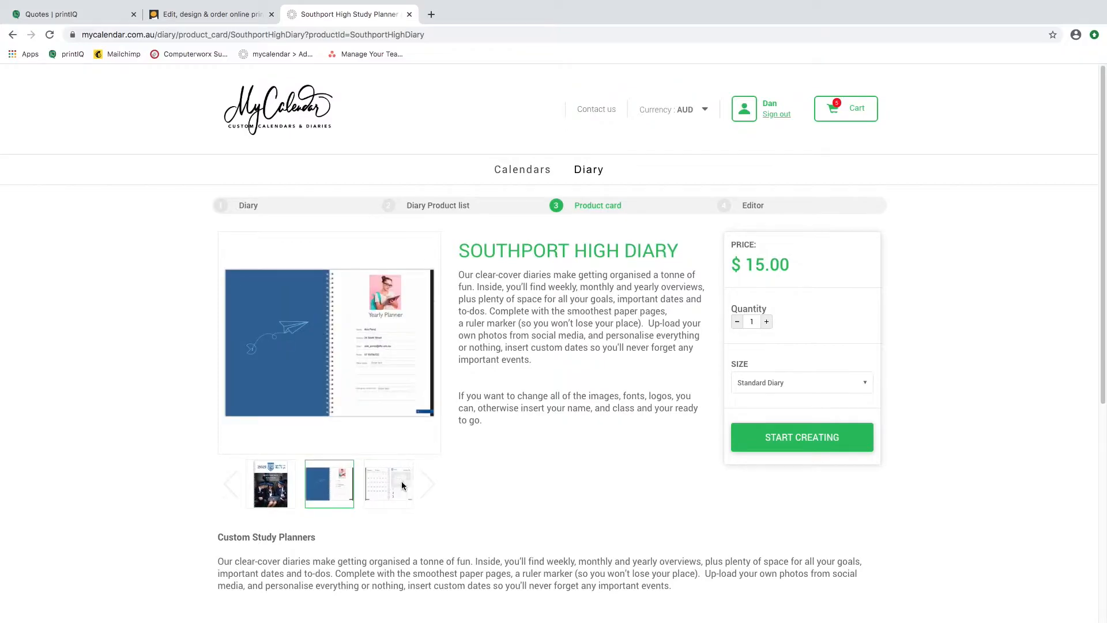
pyautogui.click(402, 485)
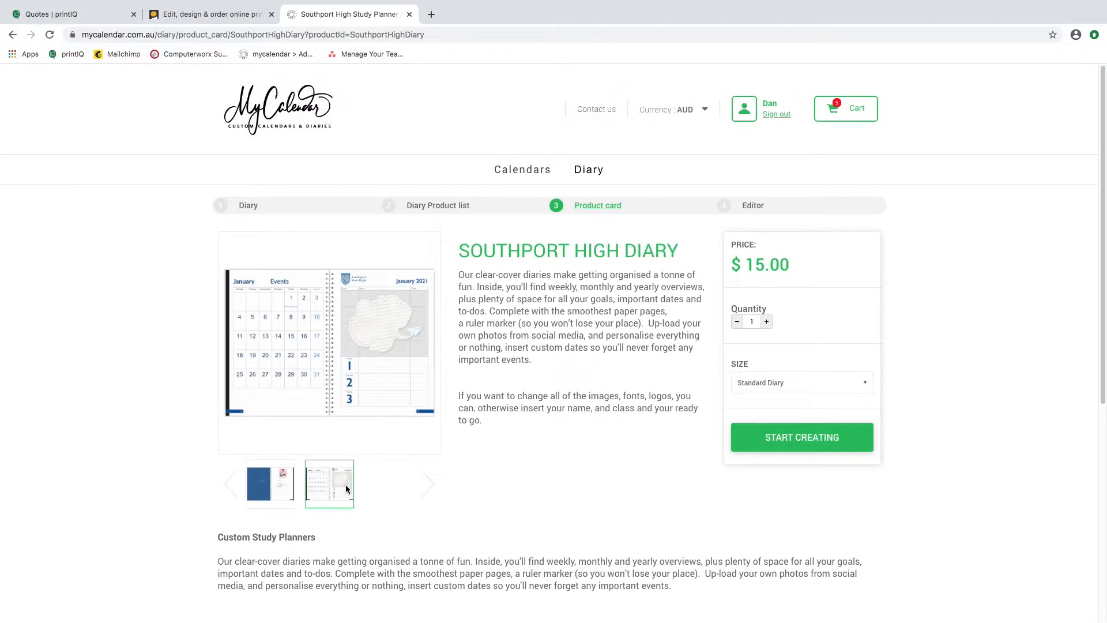
pyautogui.click(261, 493)
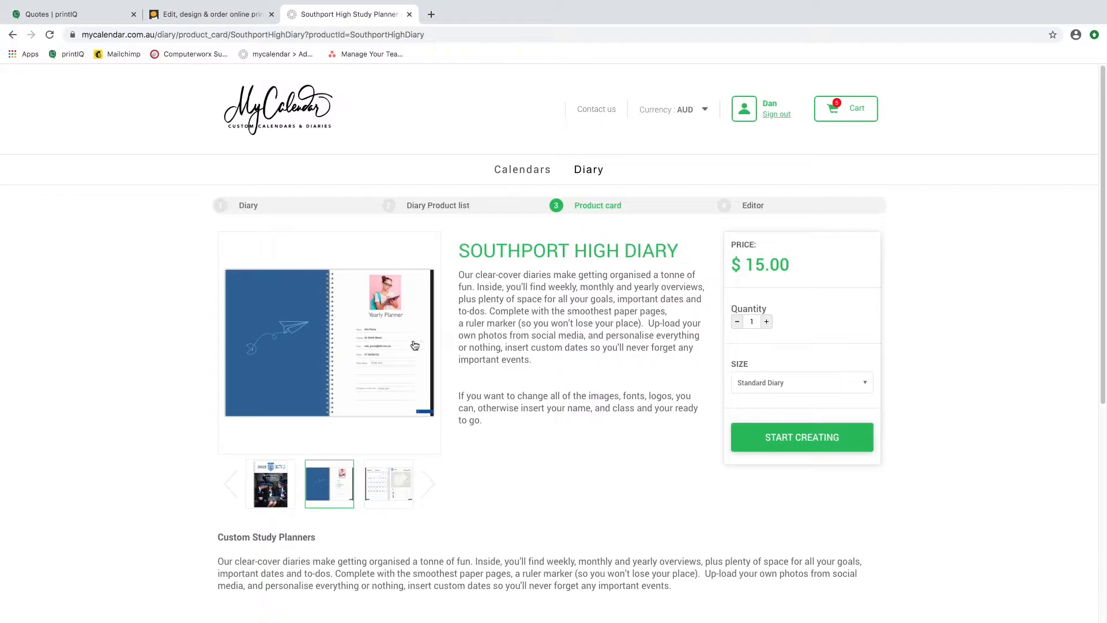
pyautogui.click(273, 484)
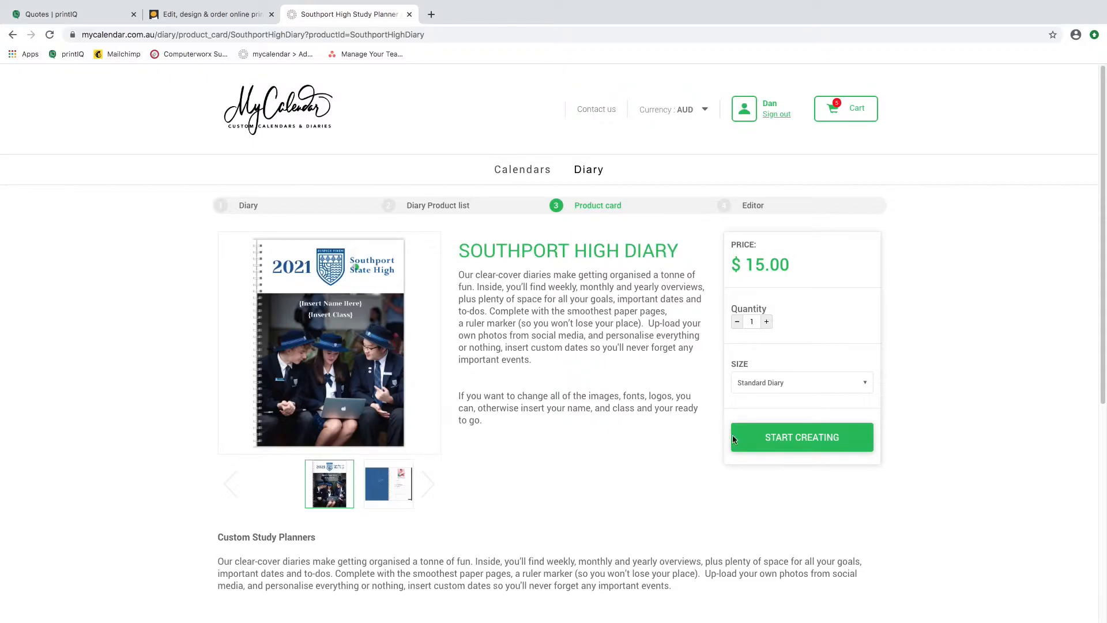
pyautogui.click(794, 437)
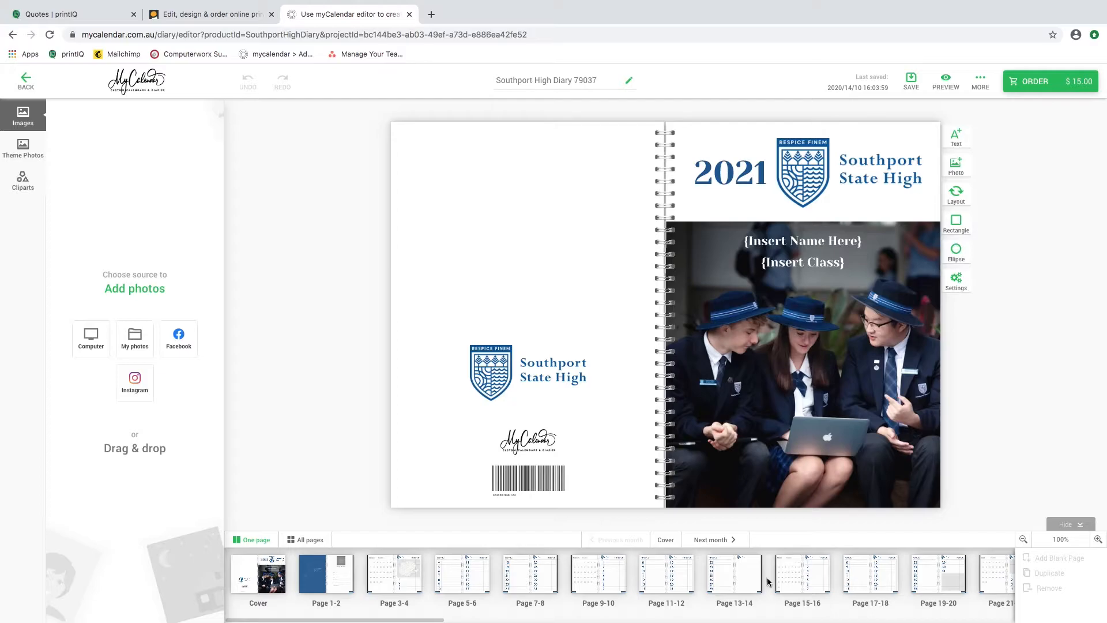
# Look through the diary spreads from pages 1-2 to pages 9-10.
pyautogui.click(338, 583)
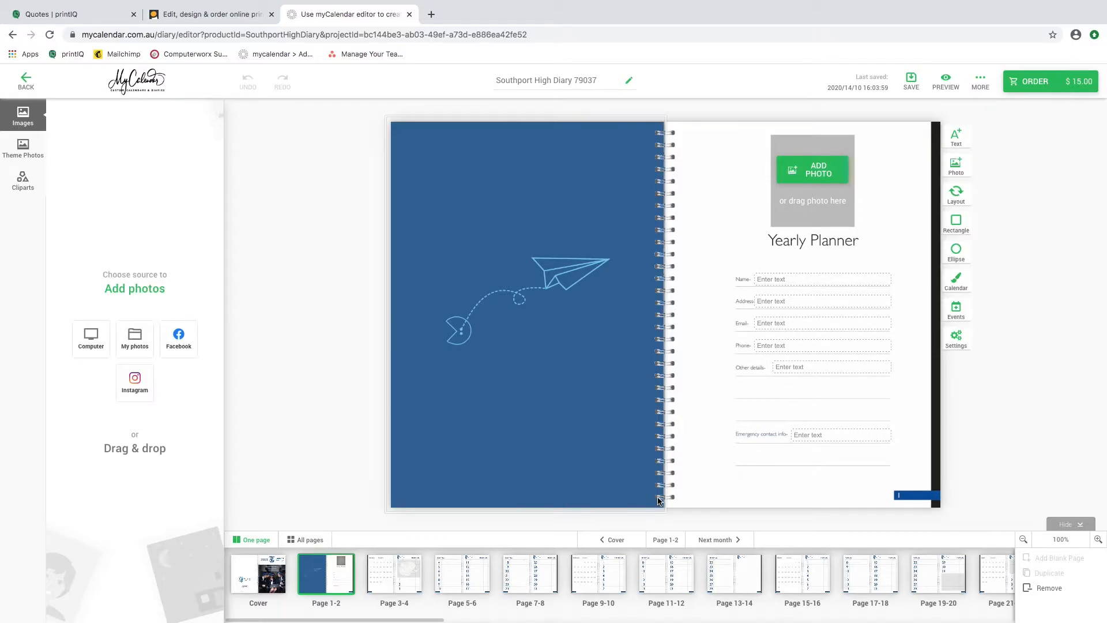
pyautogui.click(403, 579)
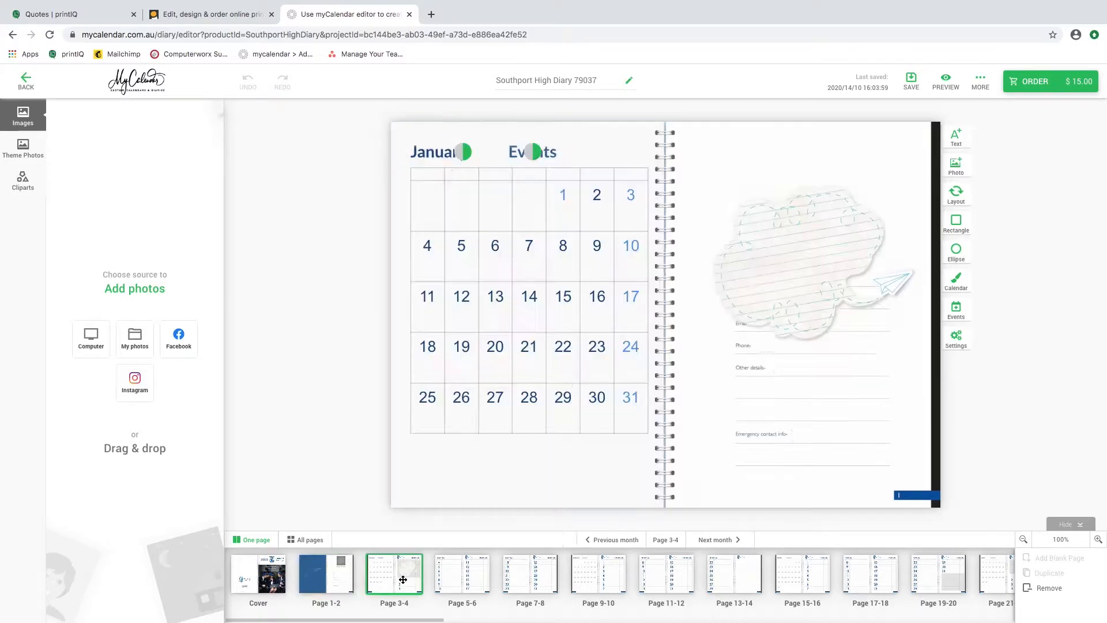
pyautogui.click(465, 575)
pyautogui.click(520, 578)
pyautogui.click(614, 578)
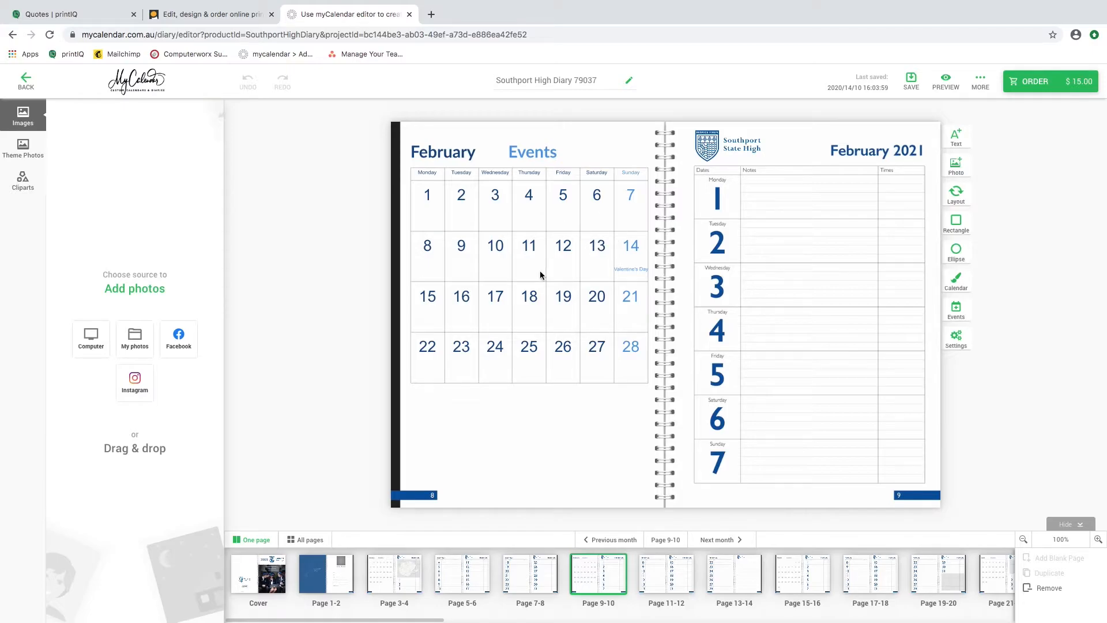
# Import the woman's portrait from the Love Is Everywhere 29430 project in My Photos and place it as the front cover photo.
pyautogui.click(282, 576)
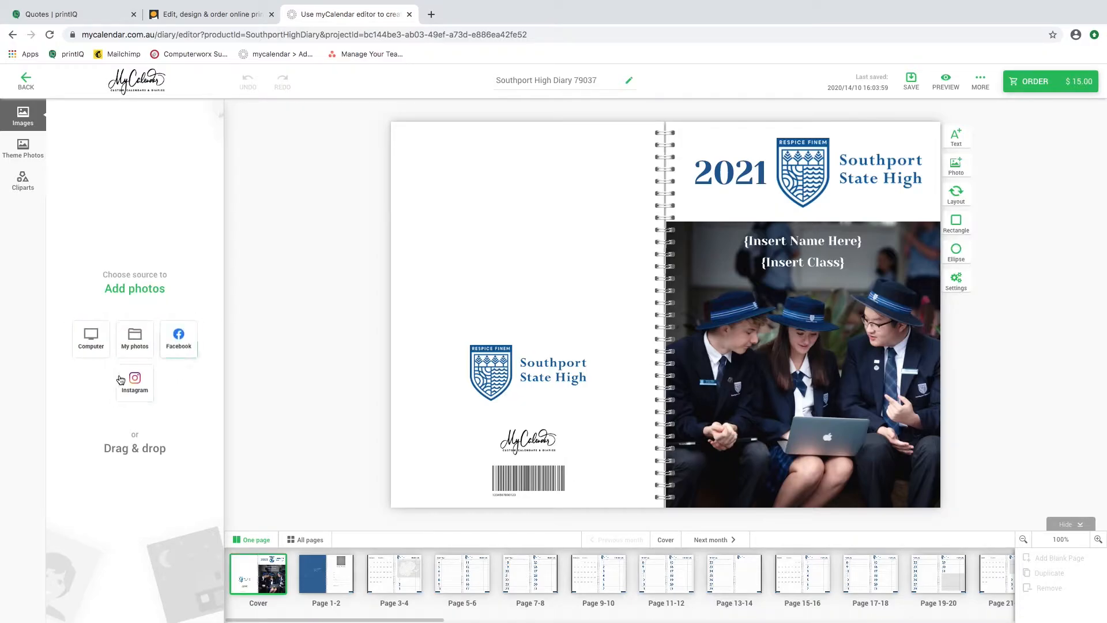
pyautogui.click(123, 337)
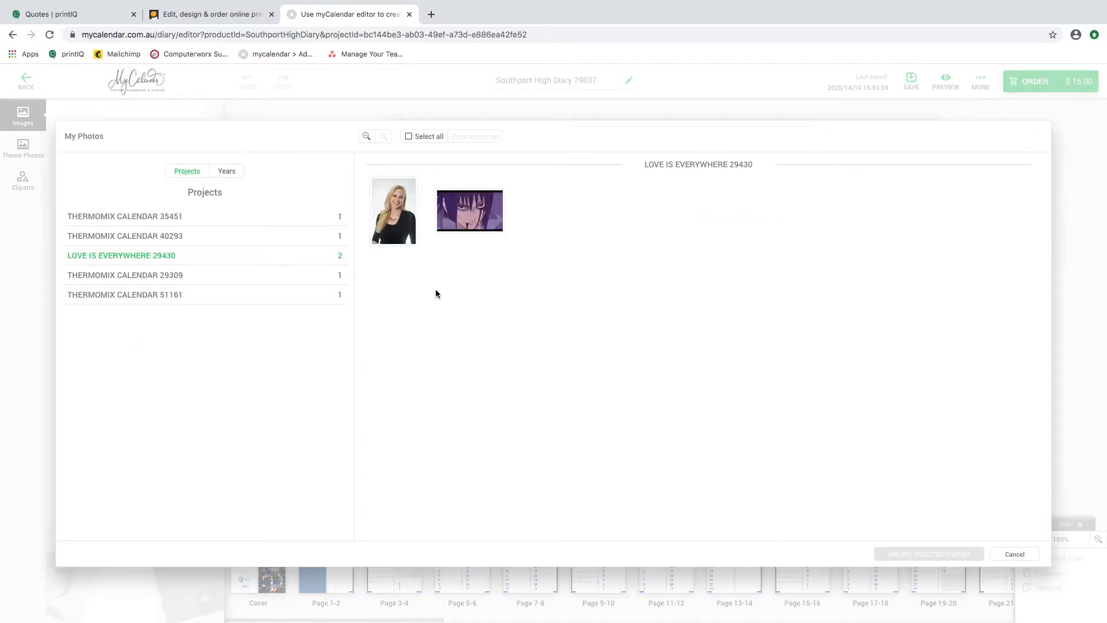
pyautogui.click(396, 224)
pyautogui.click(395, 223)
pyautogui.click(404, 230)
pyautogui.click(928, 552)
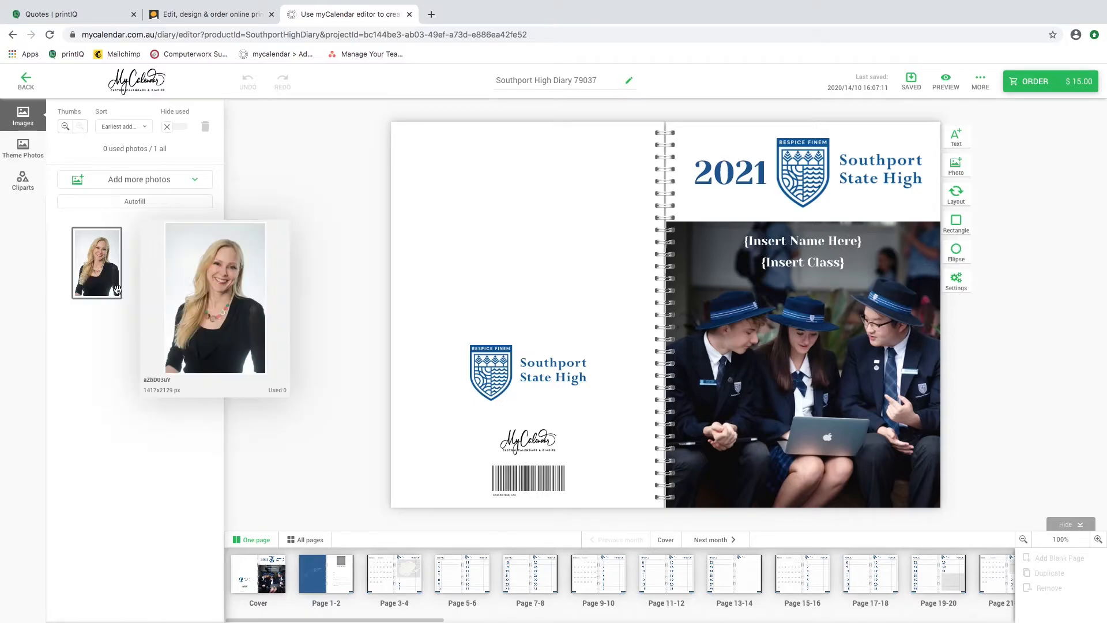
pyautogui.moveTo(90, 290)
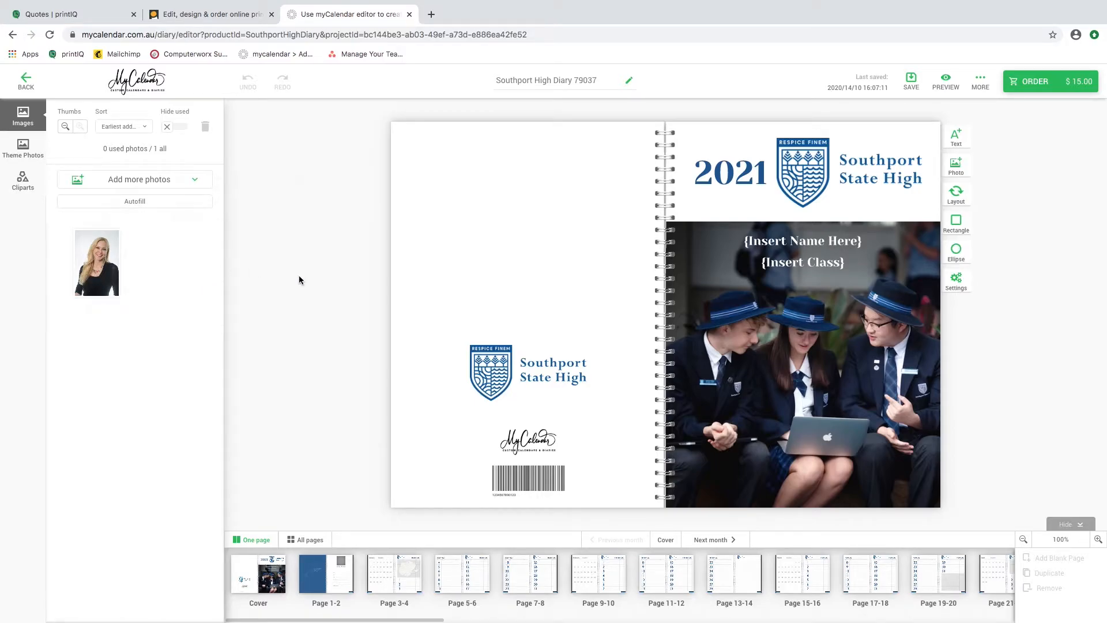
pyautogui.moveTo(99, 263); pyautogui.dragTo(809, 362)
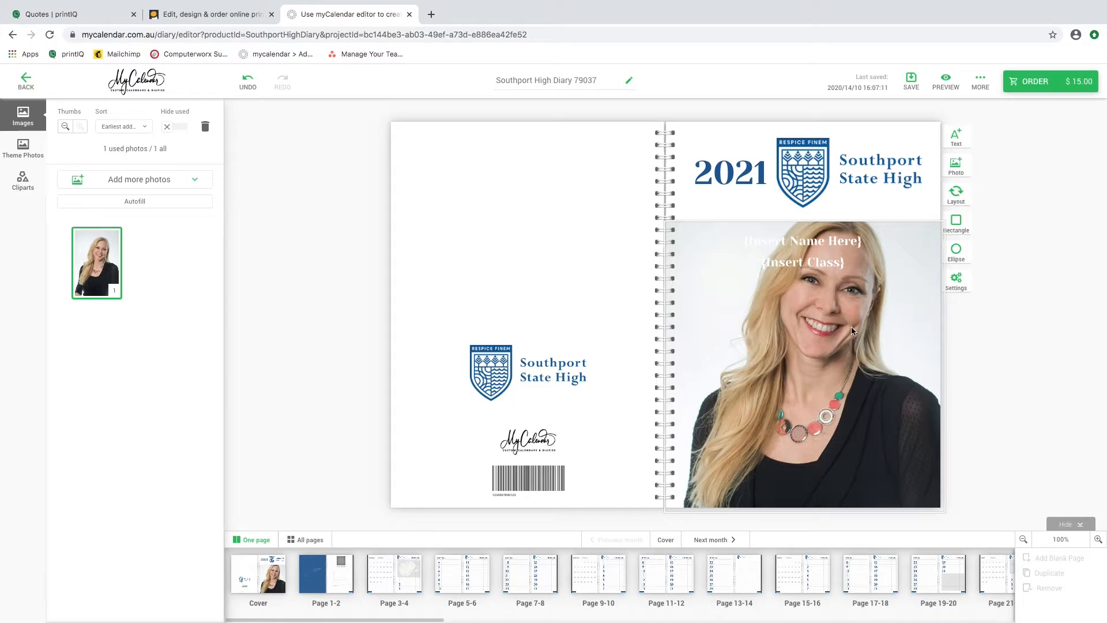
# Replace the front cover photo with the students' picture from the Southport High theme photos.
pyautogui.click(23, 145)
pyautogui.moveTo(67, 153)
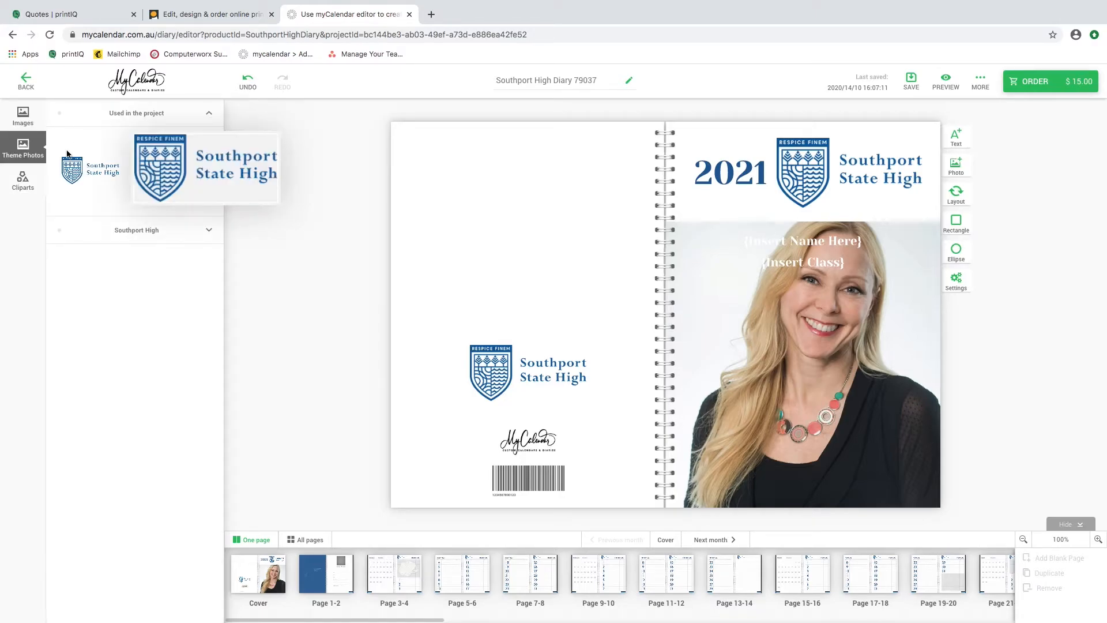
pyautogui.click(136, 116)
pyautogui.click(145, 151)
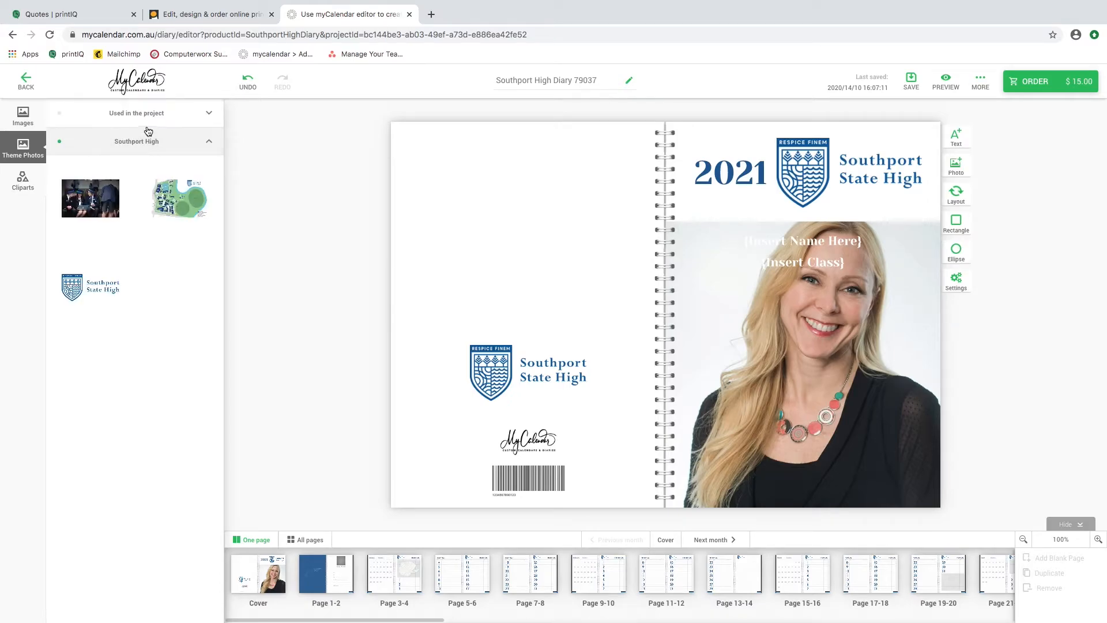
pyautogui.moveTo(105, 213)
pyautogui.moveTo(106, 213); pyautogui.dragTo(820, 431)
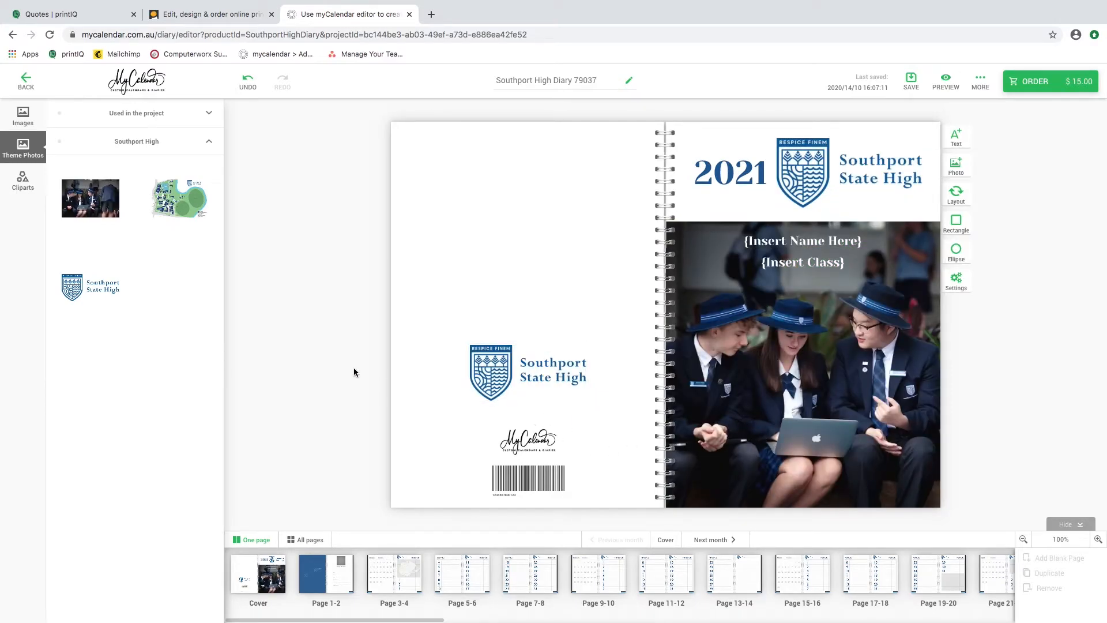
# Remove the imported woman's portrait from the project's images.
pyautogui.click(23, 117)
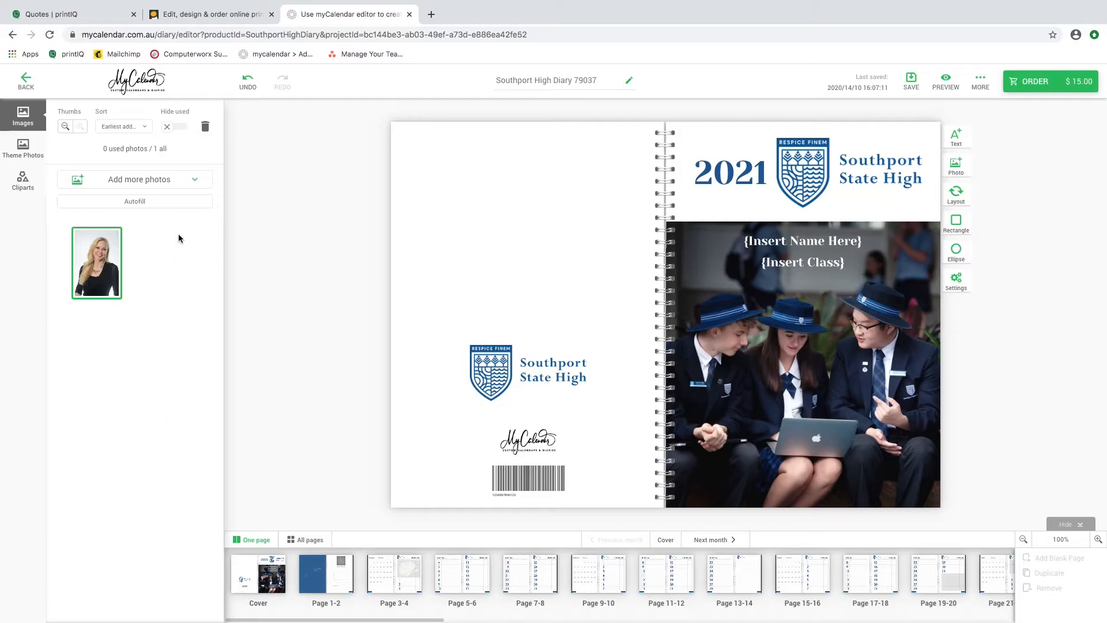
pyautogui.click(205, 127)
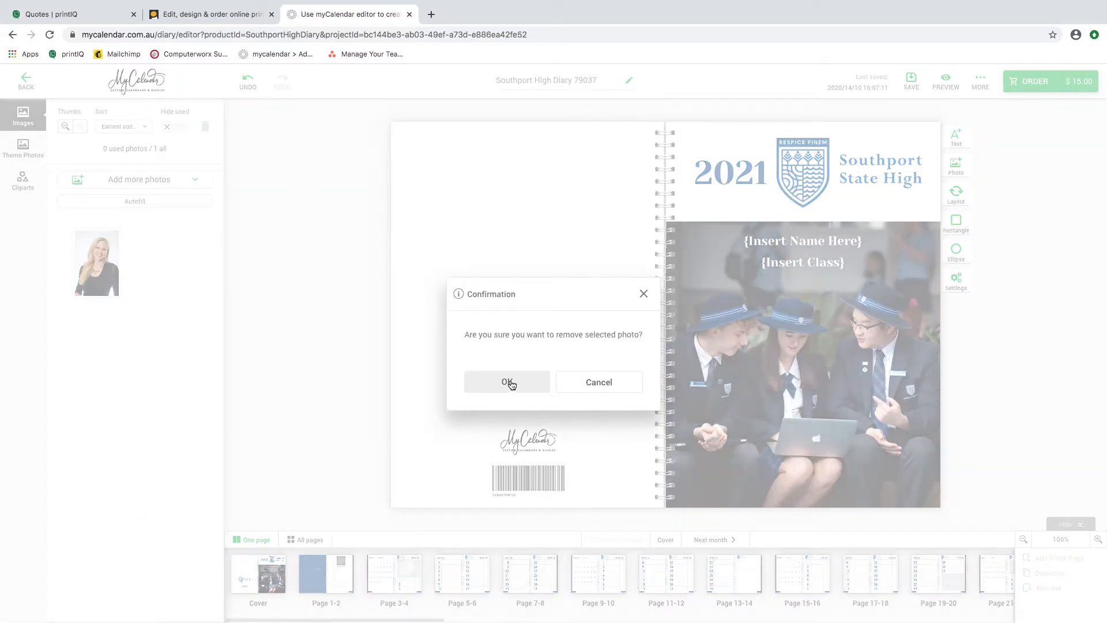
pyautogui.click(508, 382)
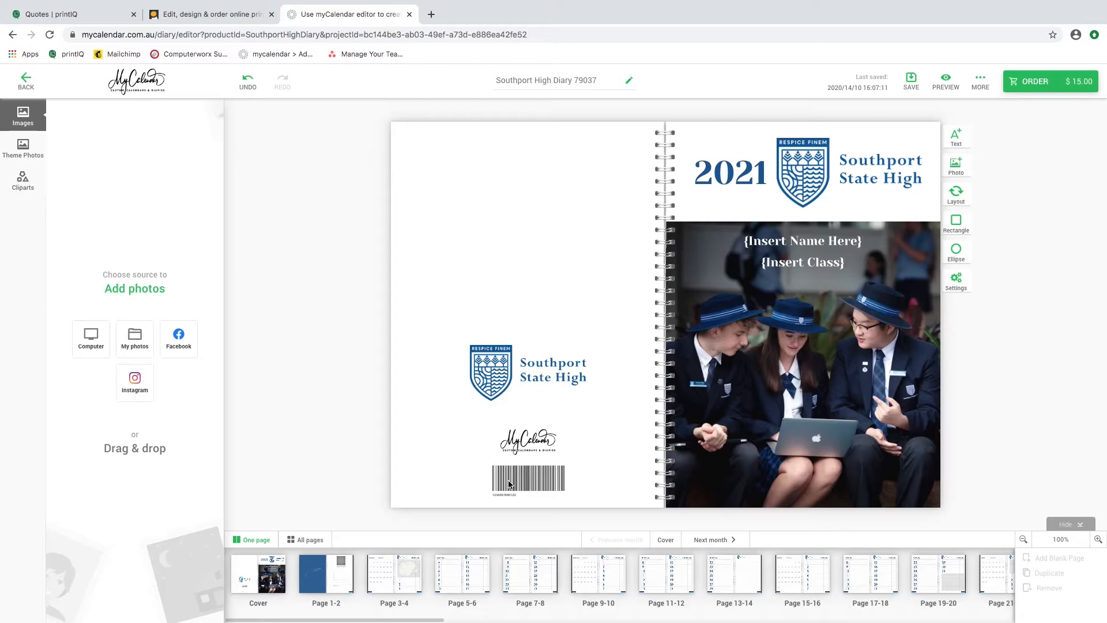
# Enter the owner's full name in the Name field of the Yearly Planner page on pages 1-2.
pyautogui.click(336, 582)
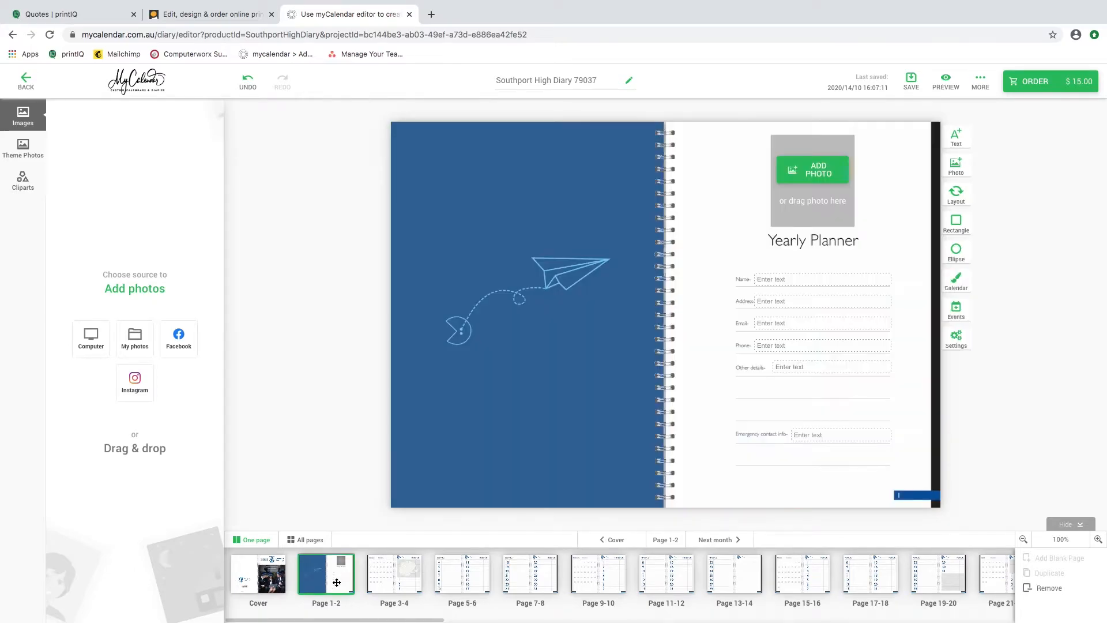
pyautogui.click(771, 280)
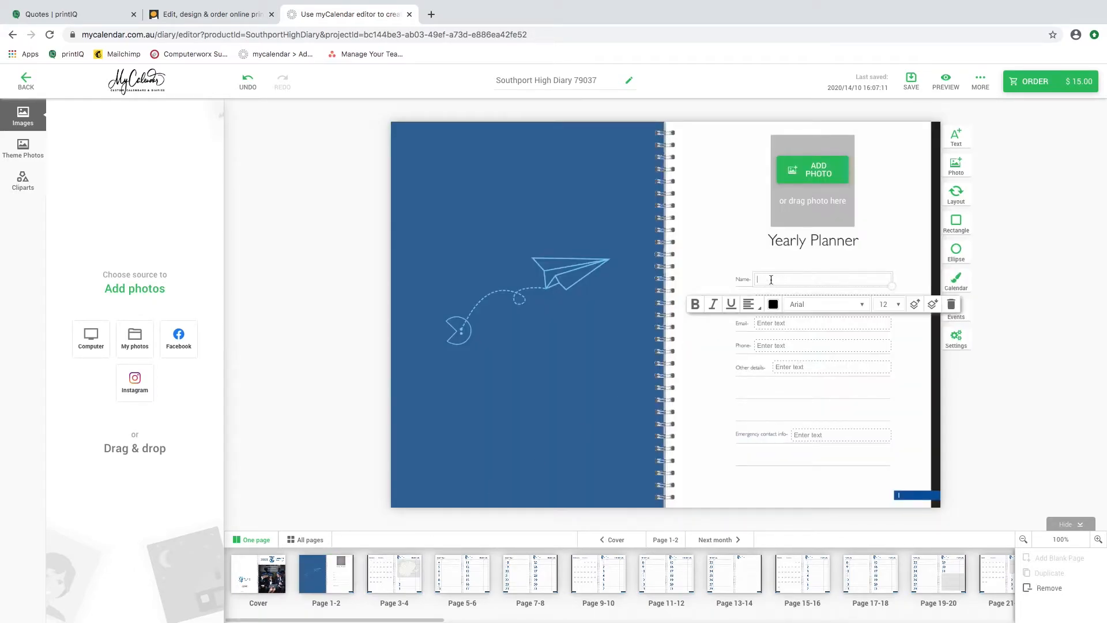
pyautogui.click(806, 481)
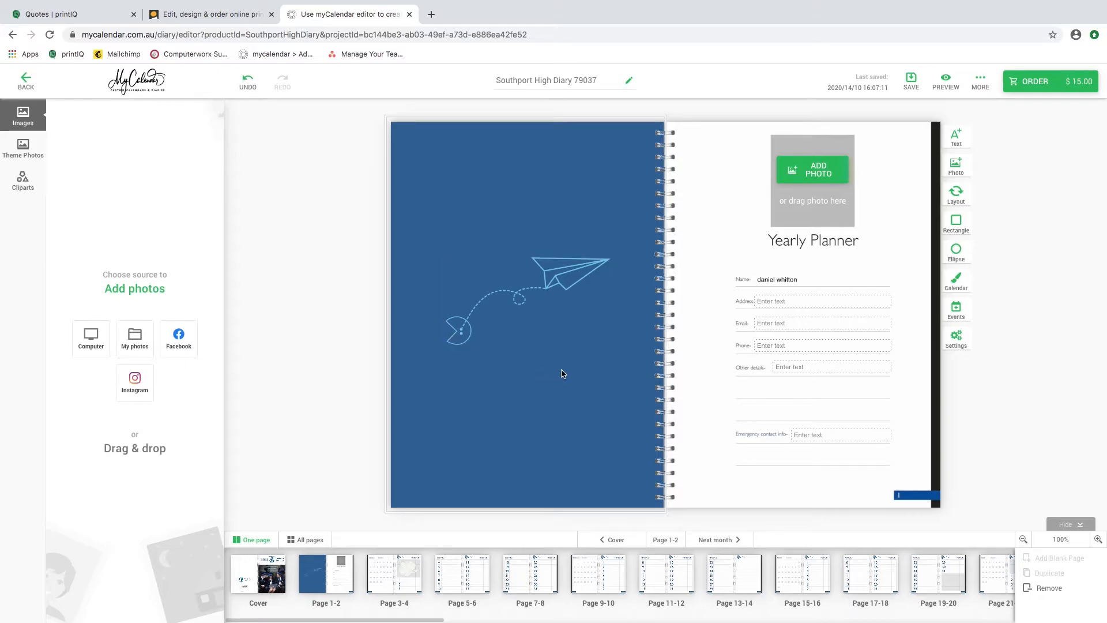
# Add the photo aZbD03uY.jpg from the Desktop to the placeholder above the Yearly Planner title.
pyautogui.click(817, 177)
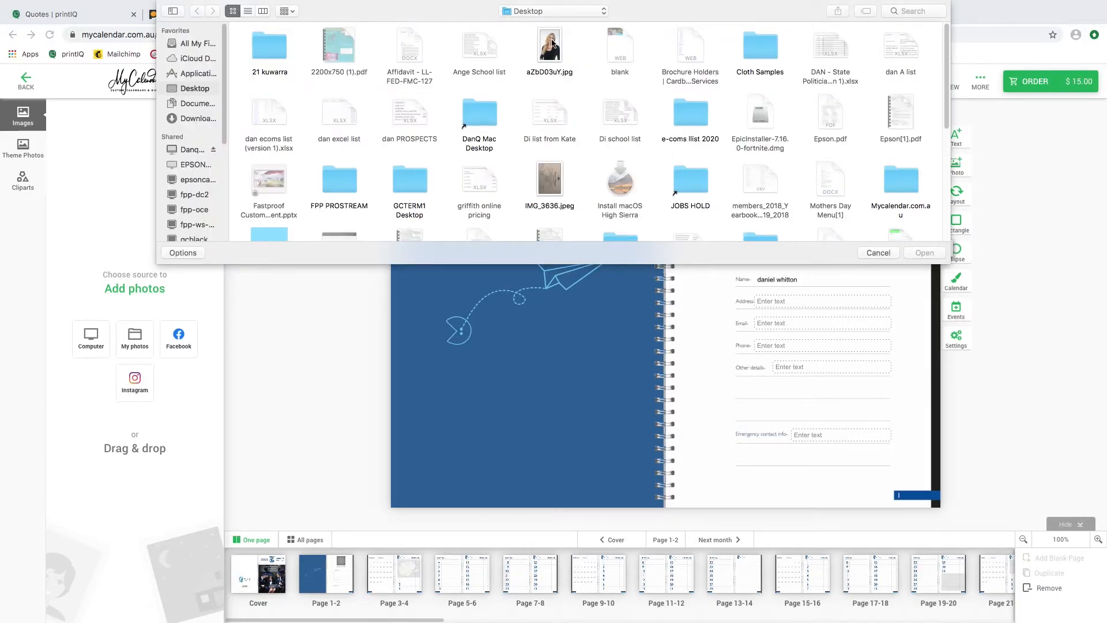
pyautogui.doubleClick(551, 44)
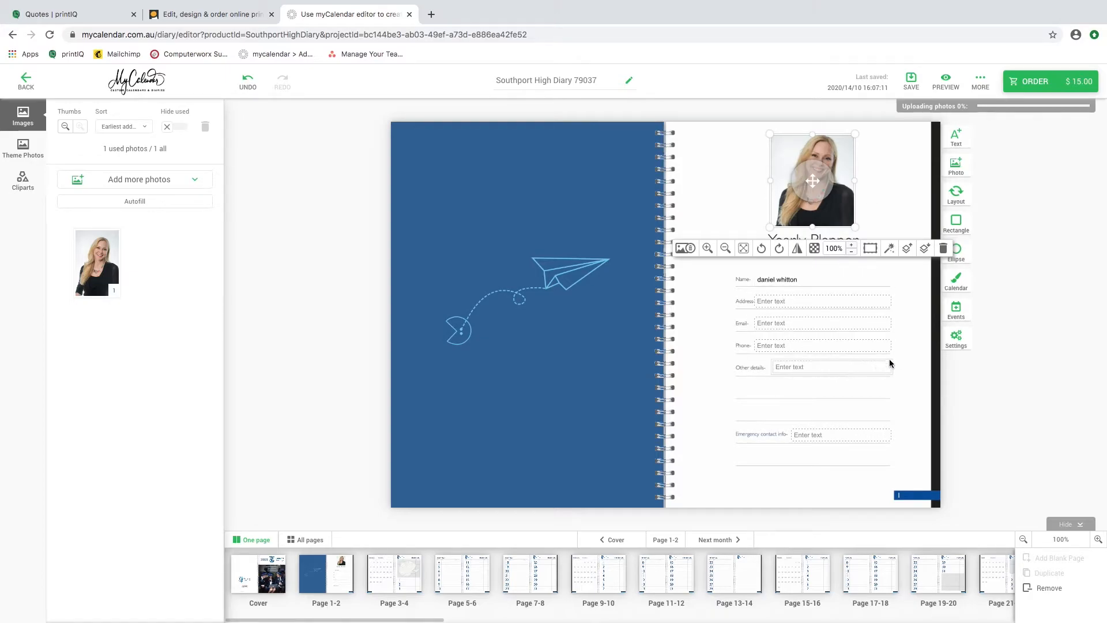
pyautogui.click(917, 339)
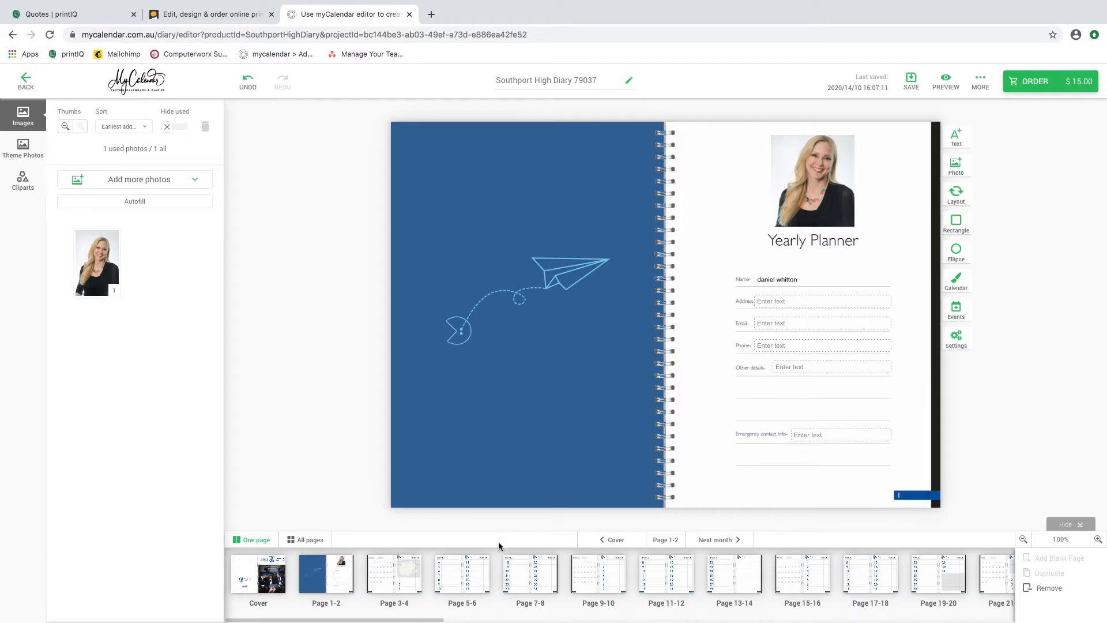
# On the January spread, create an event with the person's first name and "Birthday" as text and Birthday as type.
pyautogui.click(388, 574)
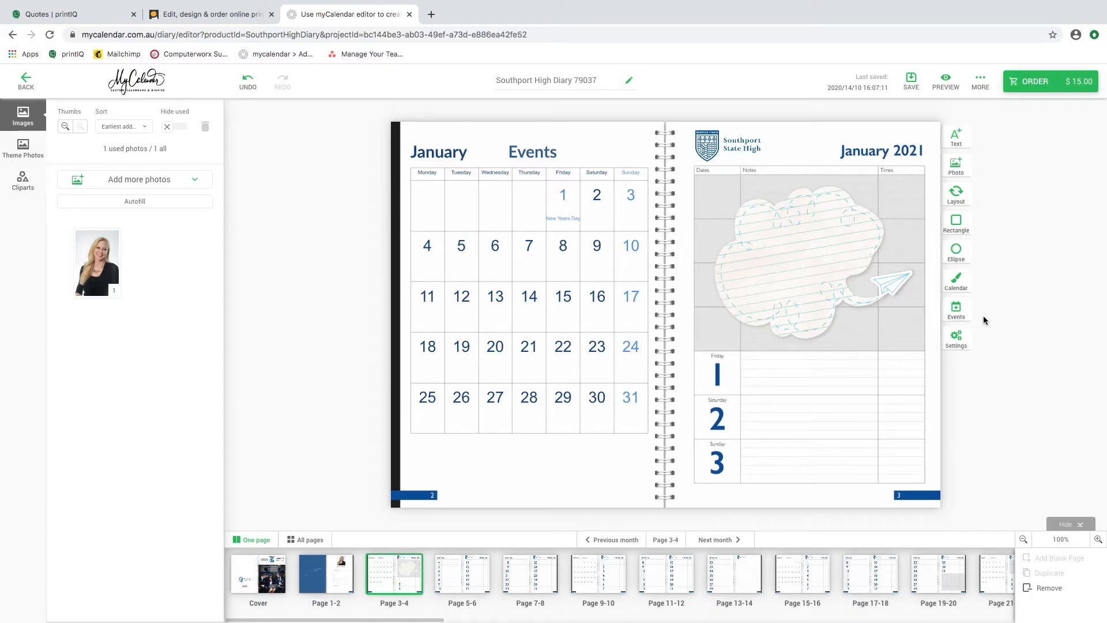
pyautogui.click(961, 312)
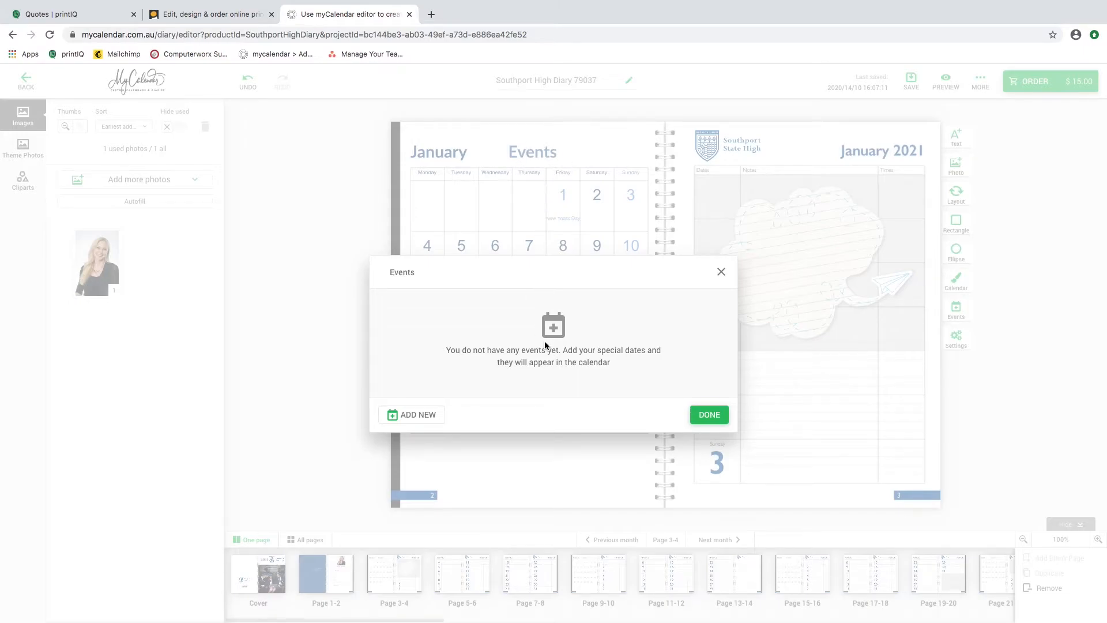
pyautogui.click(414, 416)
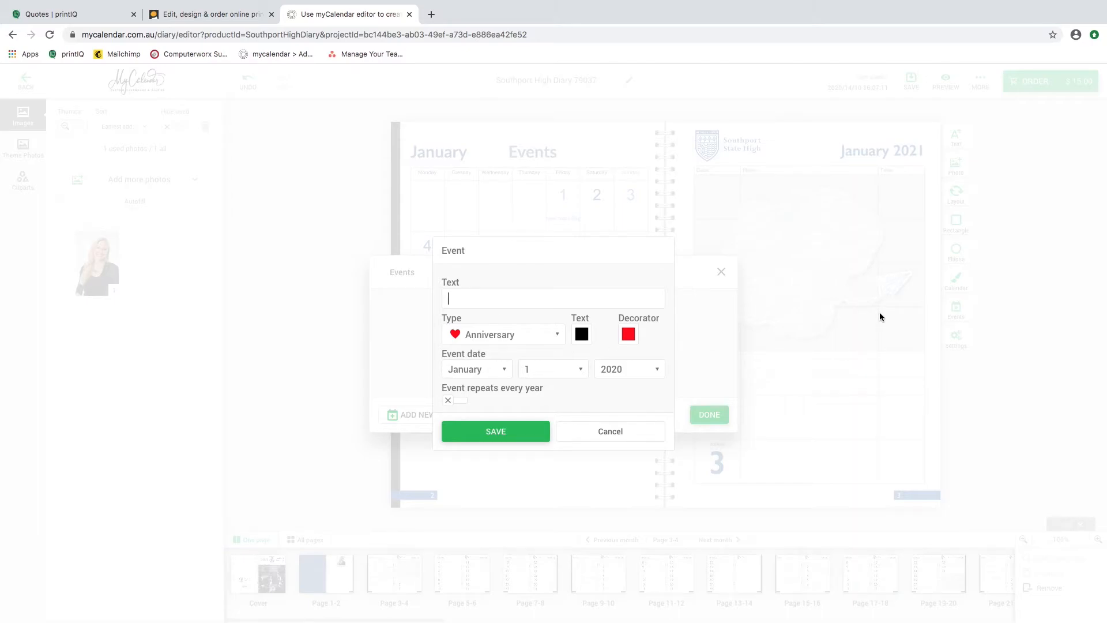
pyautogui.write('Daniel Birthday')
pyautogui.click(509, 334)
pyautogui.click(499, 373)
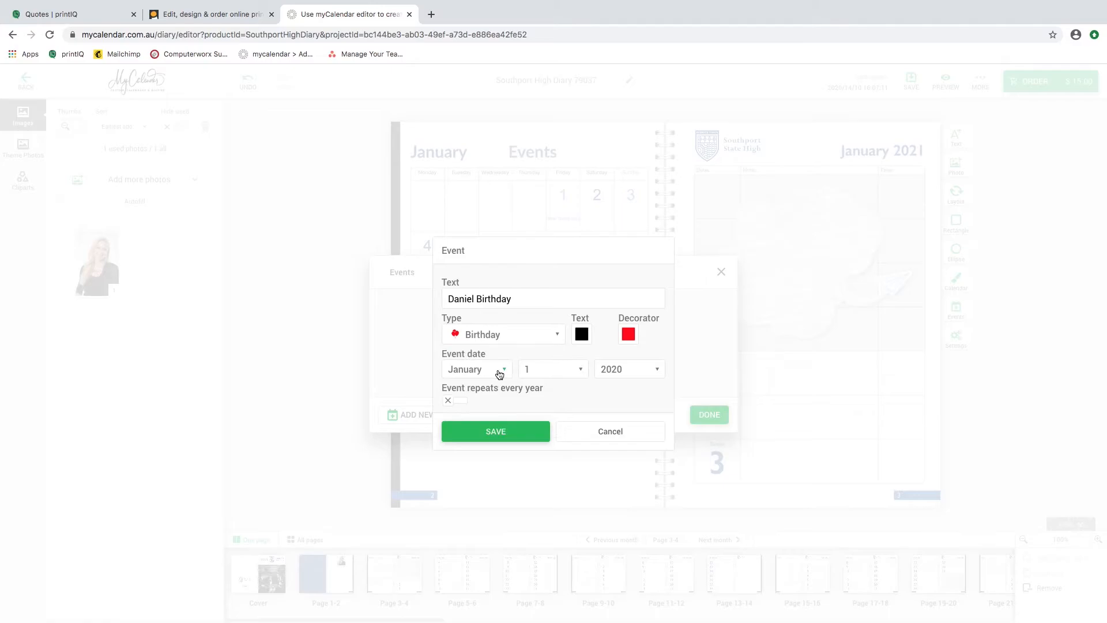
# Set the birthday event's date to January 4, 2021 and save the event.
pyautogui.click(578, 372)
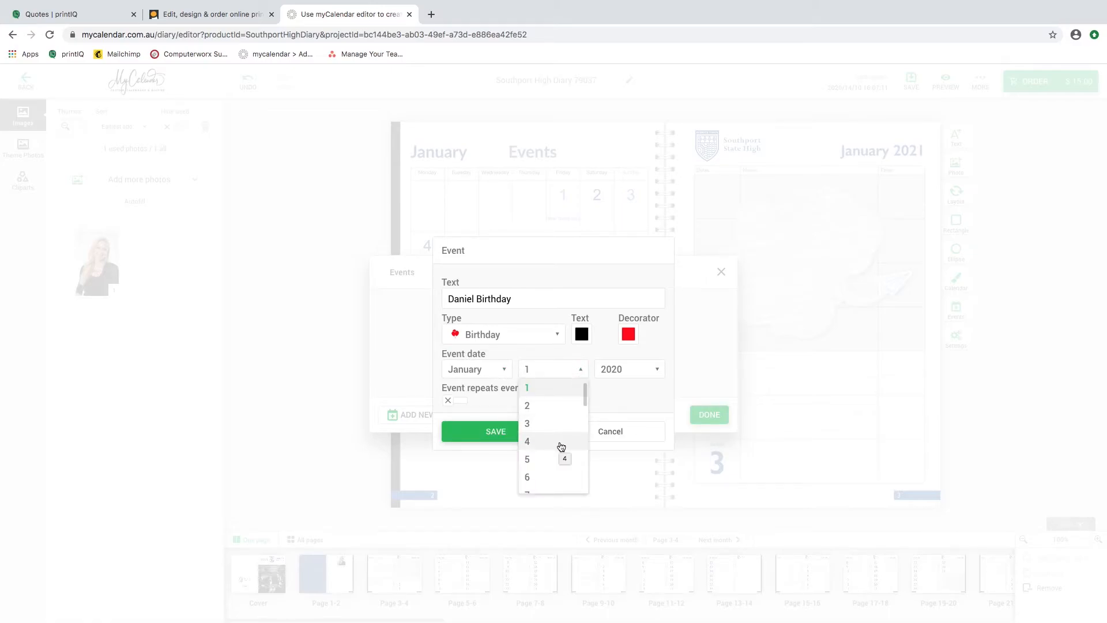
pyautogui.click(560, 442)
pyautogui.click(649, 372)
pyautogui.click(642, 407)
pyautogui.click(521, 434)
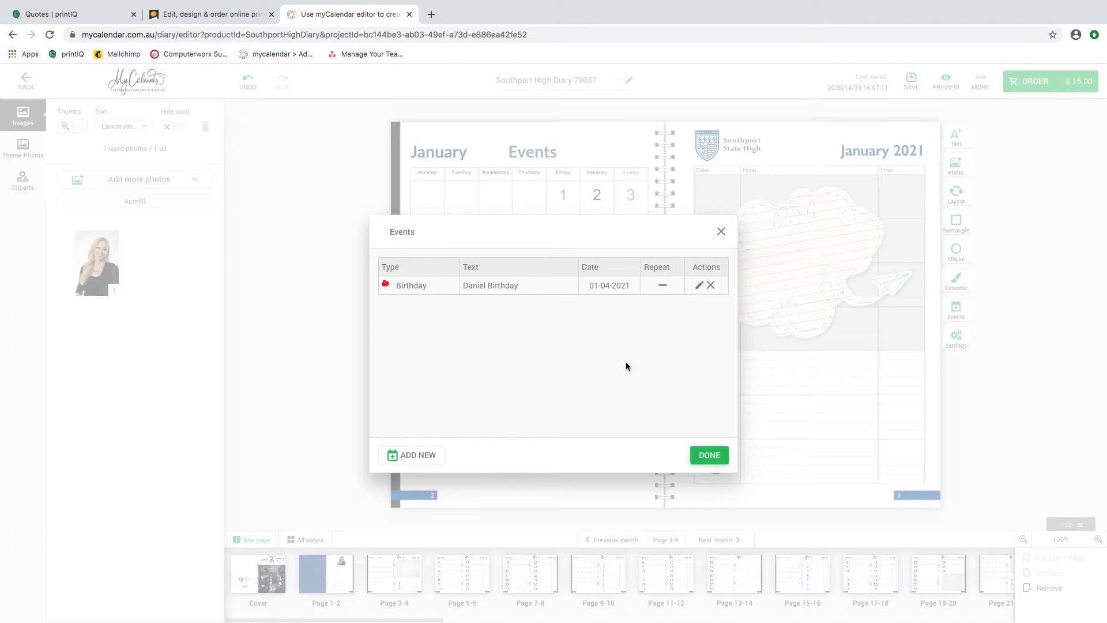
# Create a second event dated March 3, 2021.
pyautogui.click(434, 454)
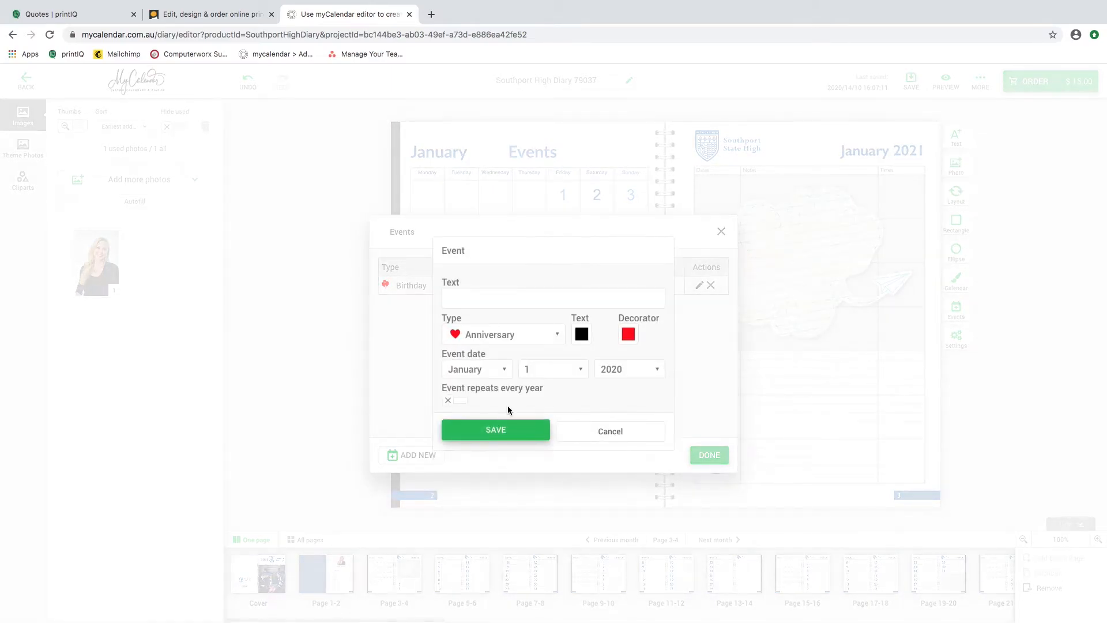
pyautogui.click(493, 375)
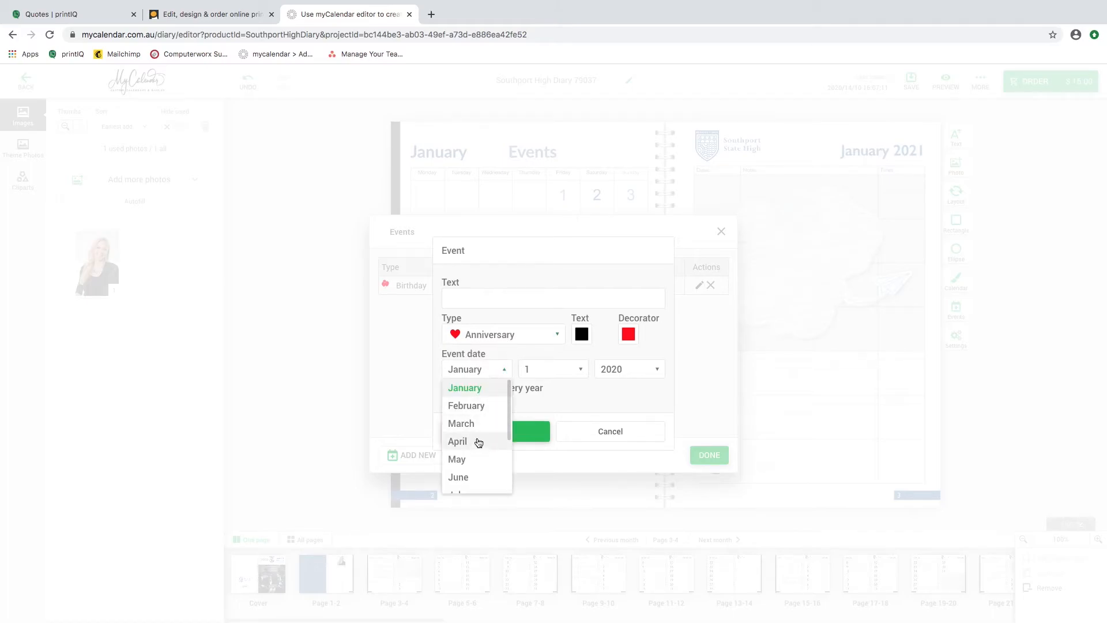
pyautogui.click(461, 424)
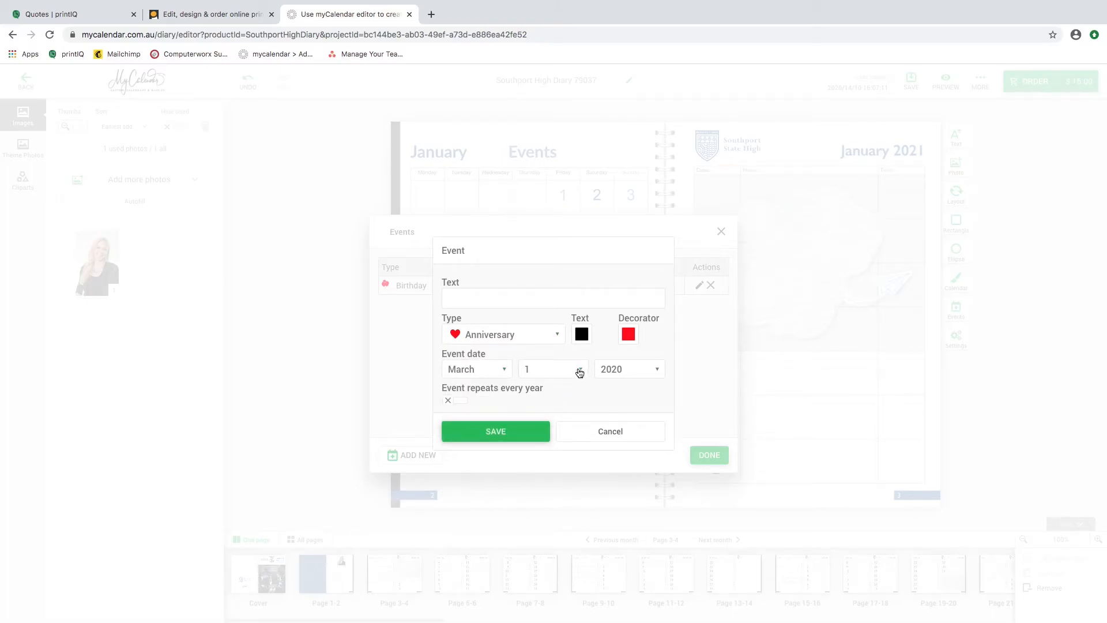
pyautogui.click(579, 370)
pyautogui.click(553, 428)
pyautogui.click(630, 377)
pyautogui.click(638, 404)
# Enter "dogo birthday" as the event's text and set its type to Birthday.
pyautogui.click(481, 297)
pyautogui.write('dogo bi')
pyautogui.write('thdau')
pyautogui.click(478, 299)
pyautogui.write('r')
pyautogui.click(471, 335)
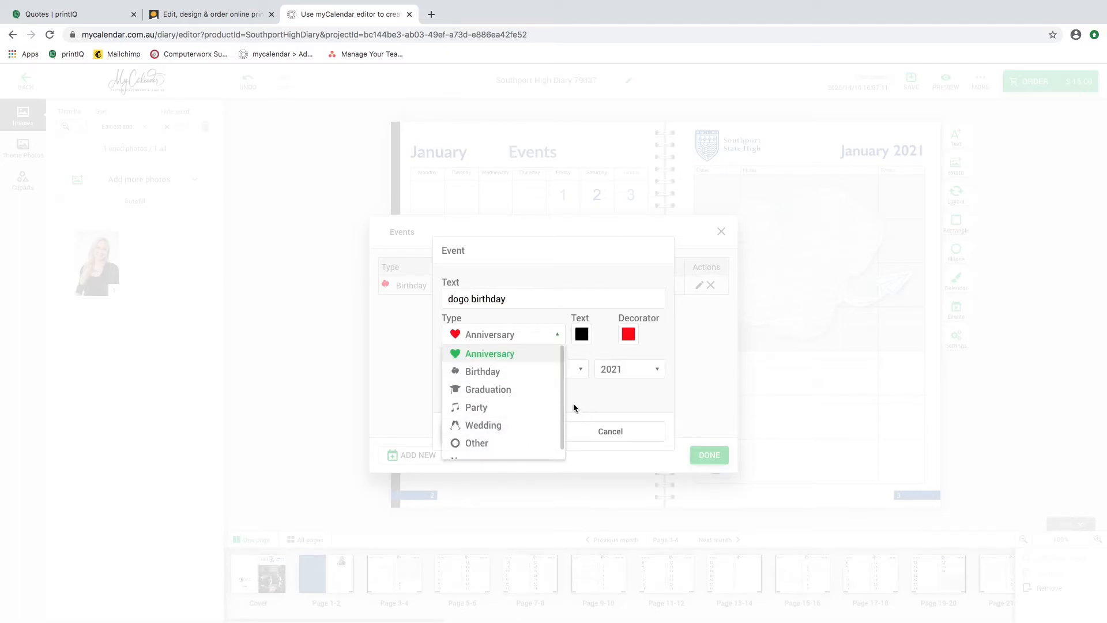
pyautogui.moveTo(563, 404); pyautogui.dragTo(558, 443)
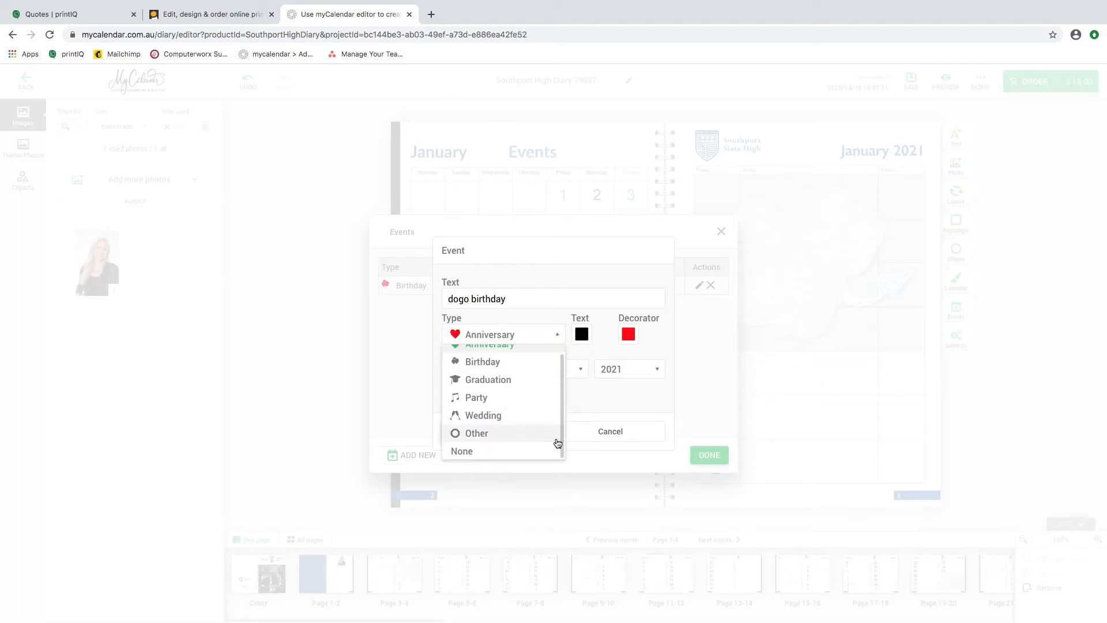
pyautogui.click(490, 363)
# Set the dogo birthday event's decorator colour to blue 4A90E2, save the event and finish editing the events list.
pyautogui.click(629, 334)
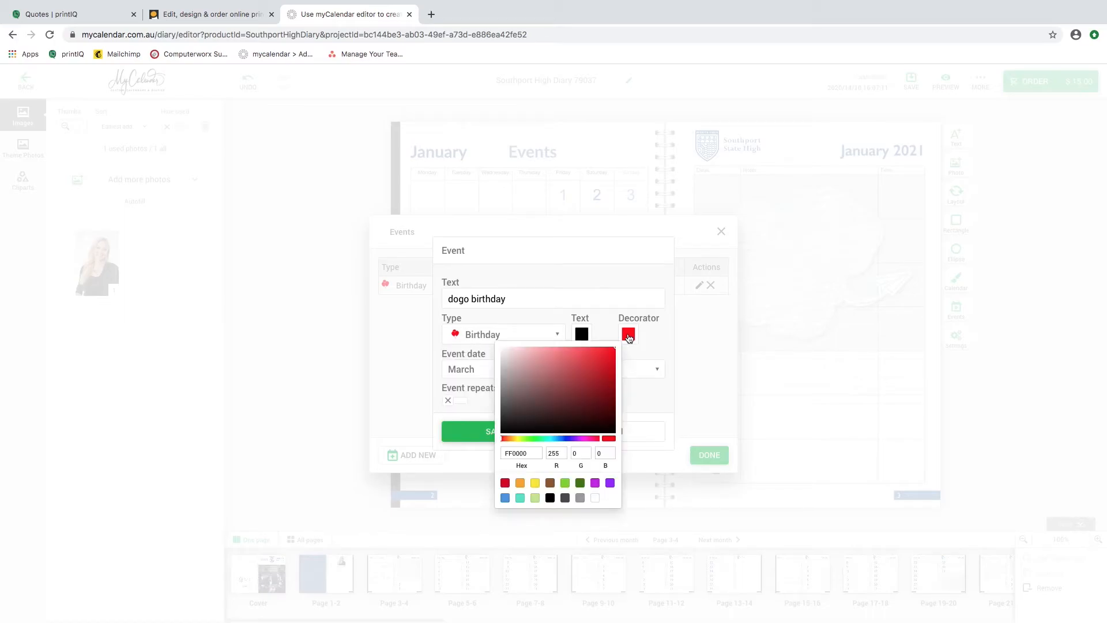
pyautogui.click(506, 498)
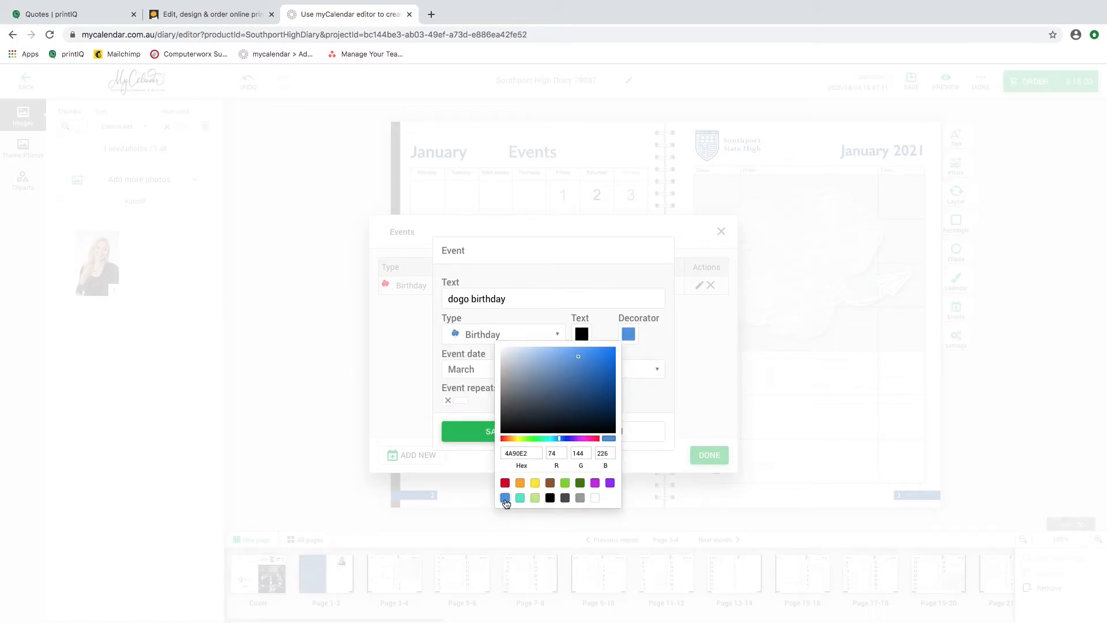
pyautogui.click(655, 327)
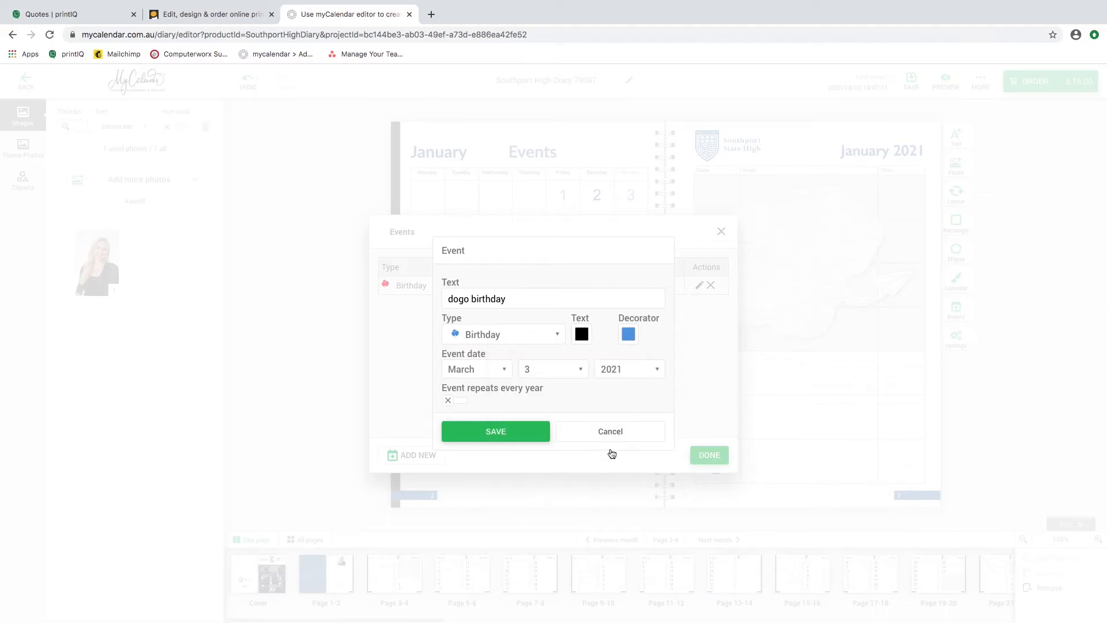
pyautogui.click(499, 432)
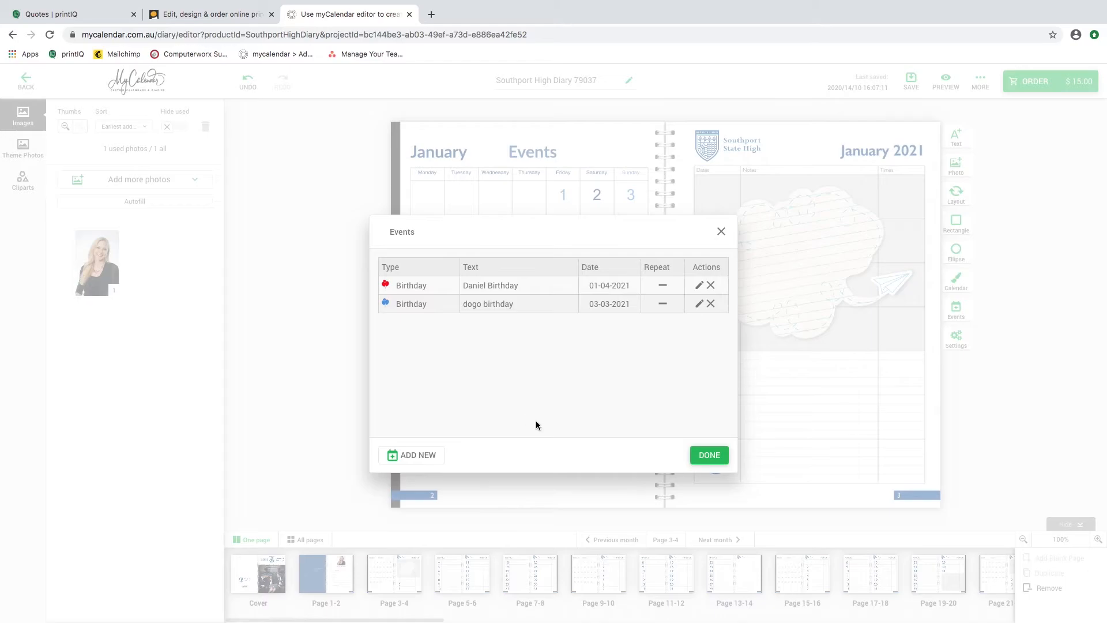
pyautogui.click(709, 455)
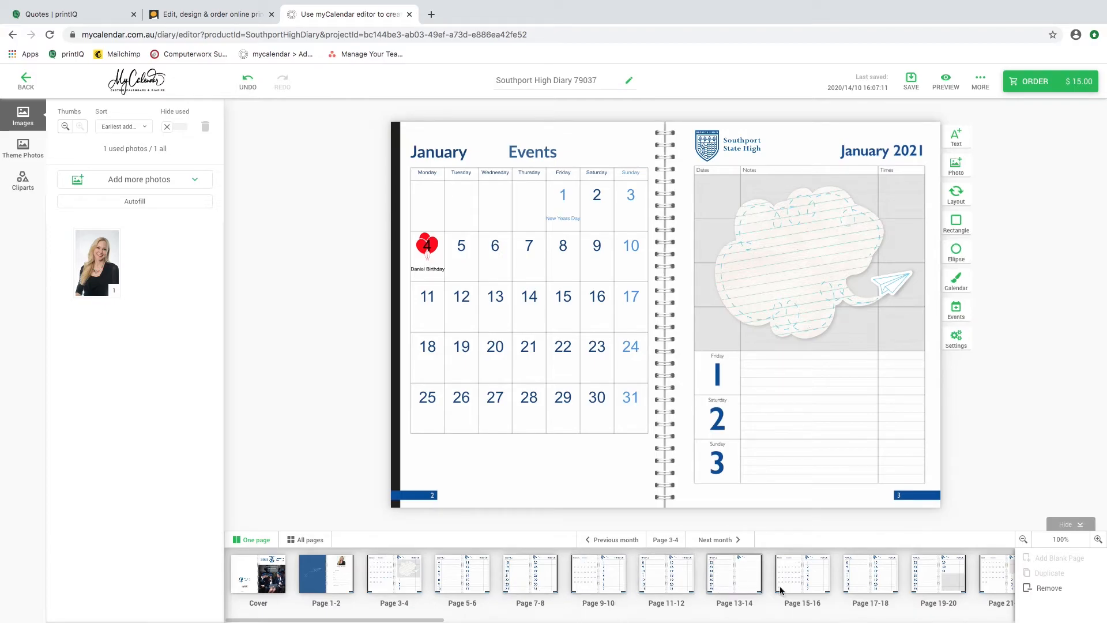
# Check the new birthday events on the March and January calendar spreads and view the late March pages.
pyautogui.click(805, 586)
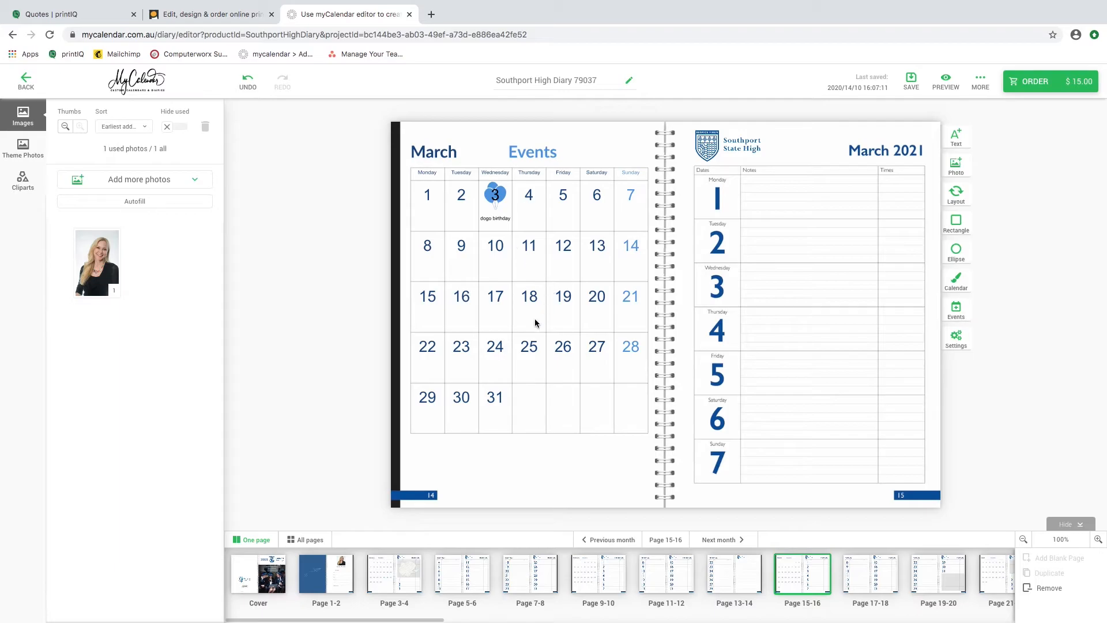
pyautogui.click(406, 583)
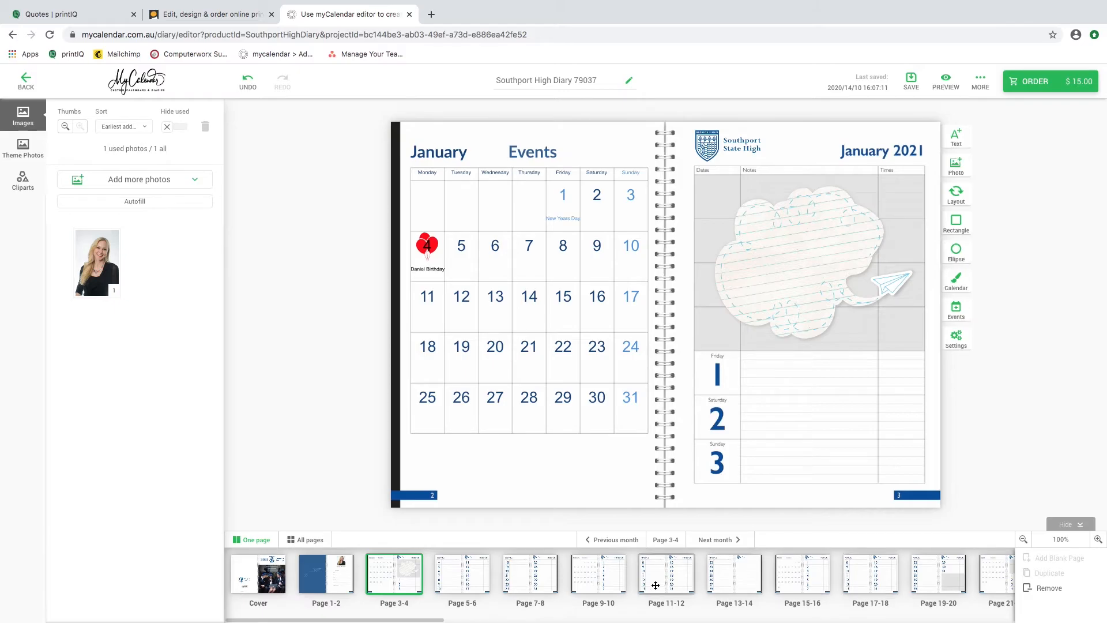
pyautogui.click(956, 587)
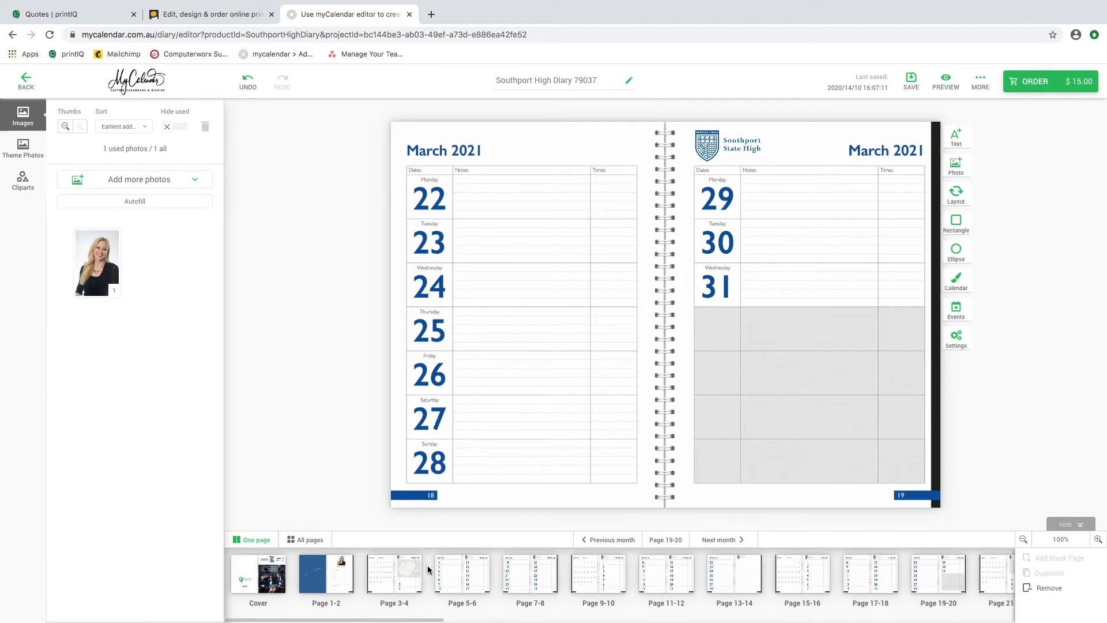
pyautogui.click(404, 571)
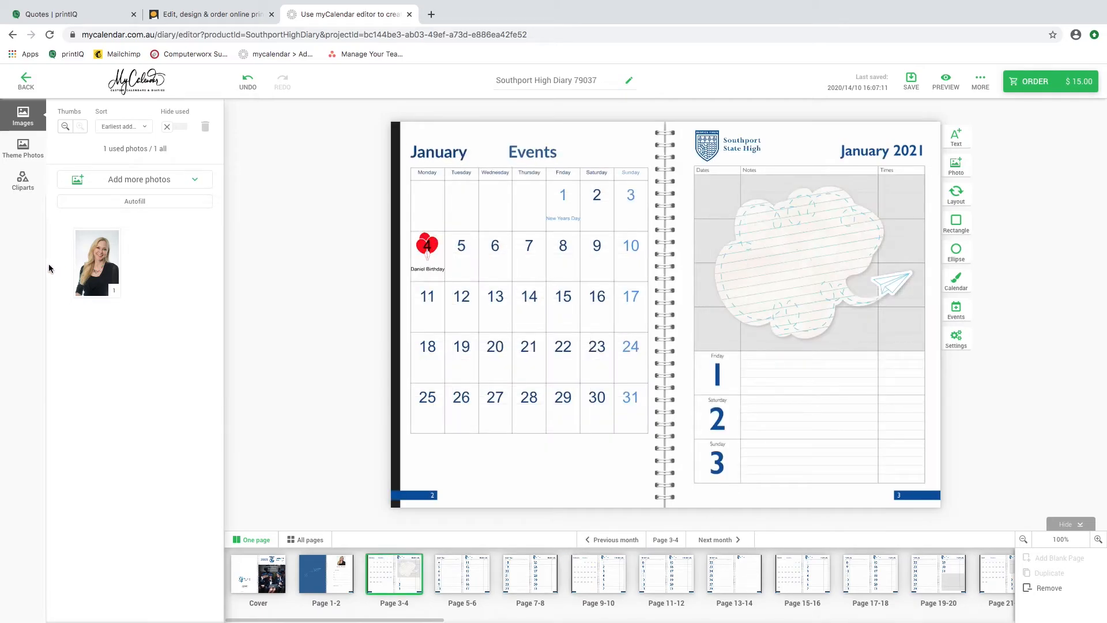
# Browse the School cliparts available for the diary, then return to the uploaded images.
pyautogui.click(20, 186)
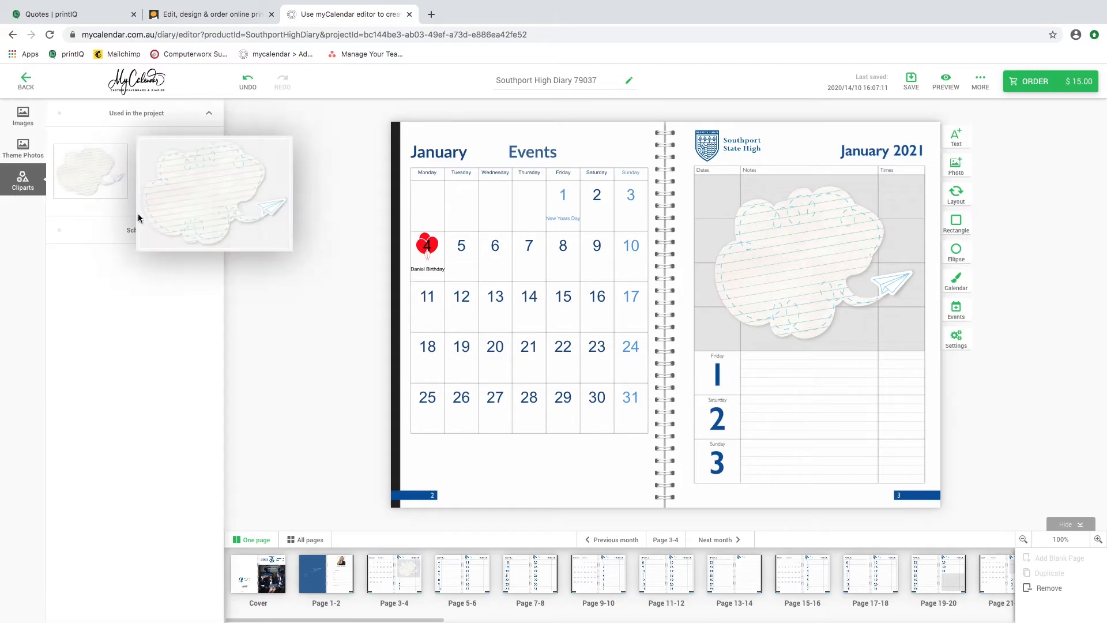
pyautogui.click(141, 235)
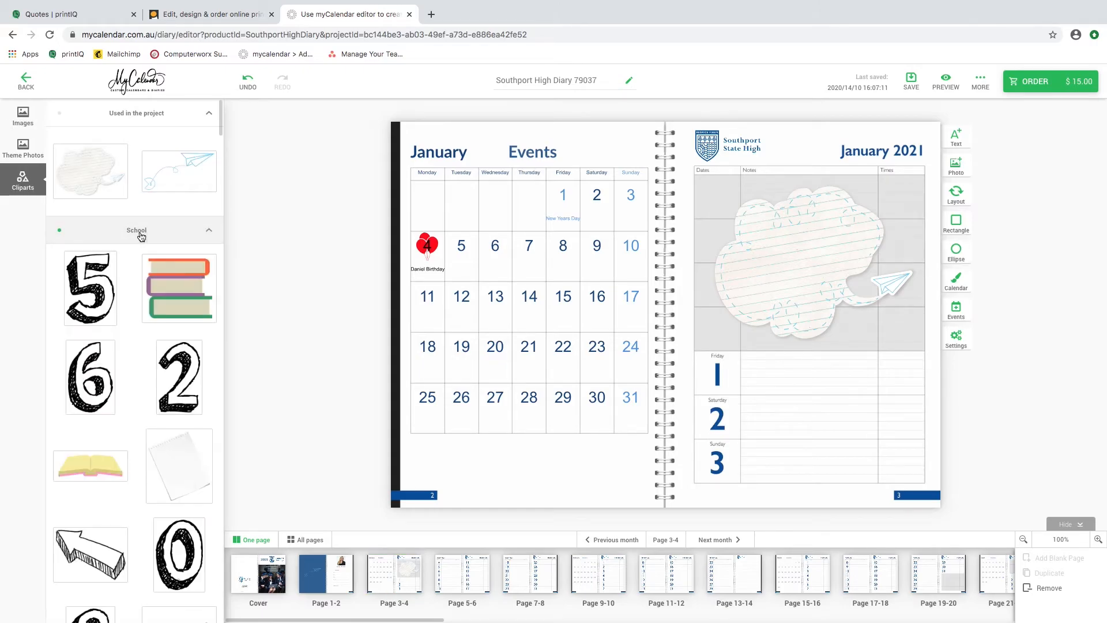
pyautogui.scroll(-5, 134, 463)
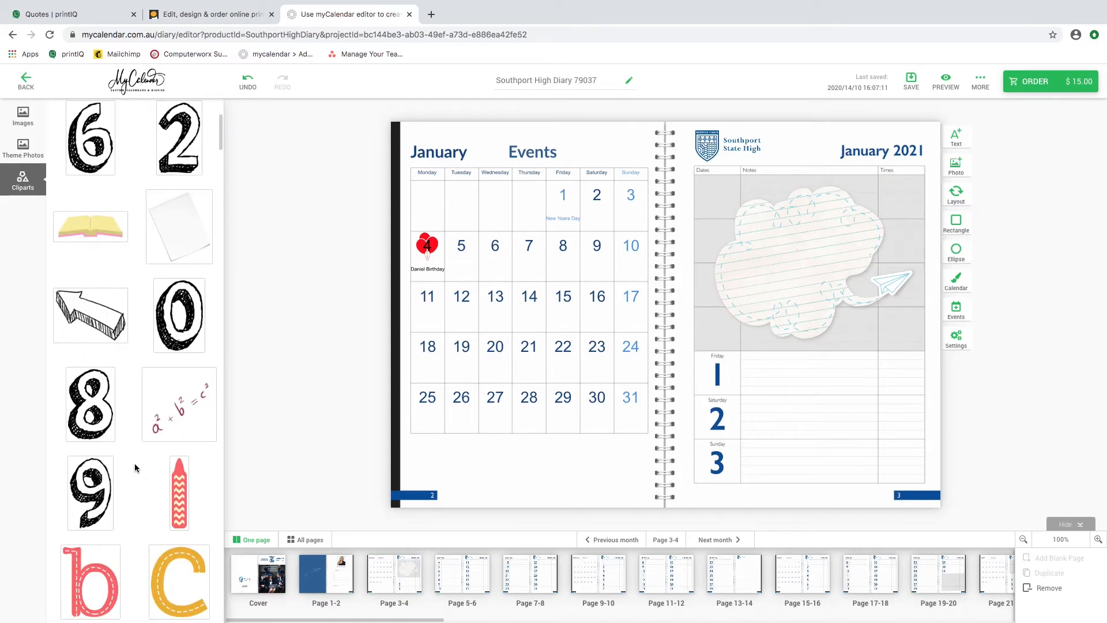
pyautogui.scroll(-2, 133, 462)
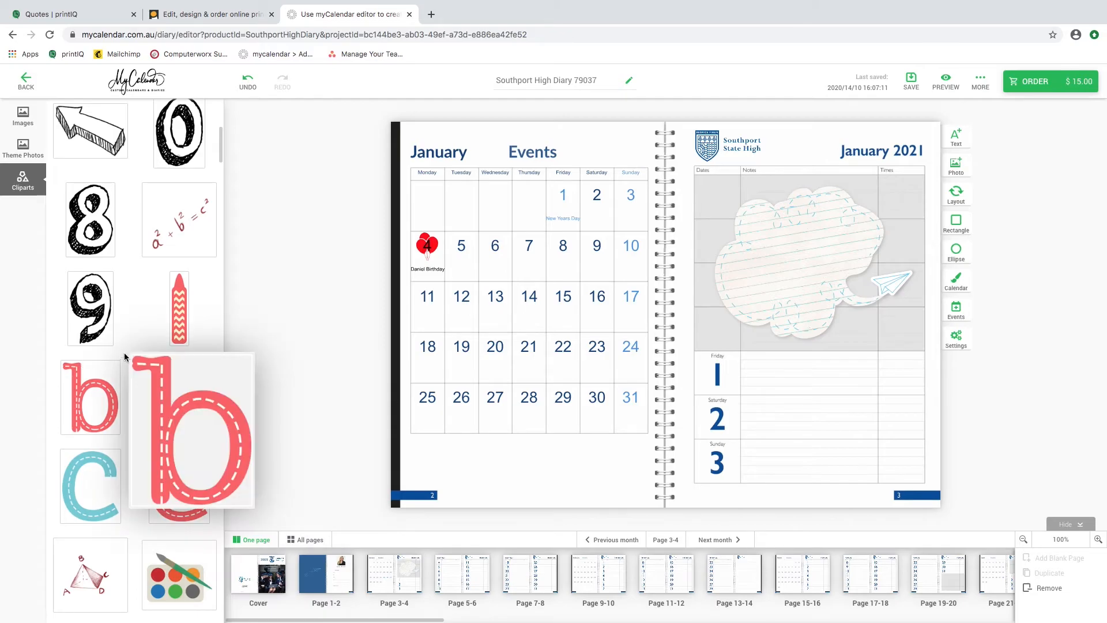
pyautogui.scroll(7, 109, 381)
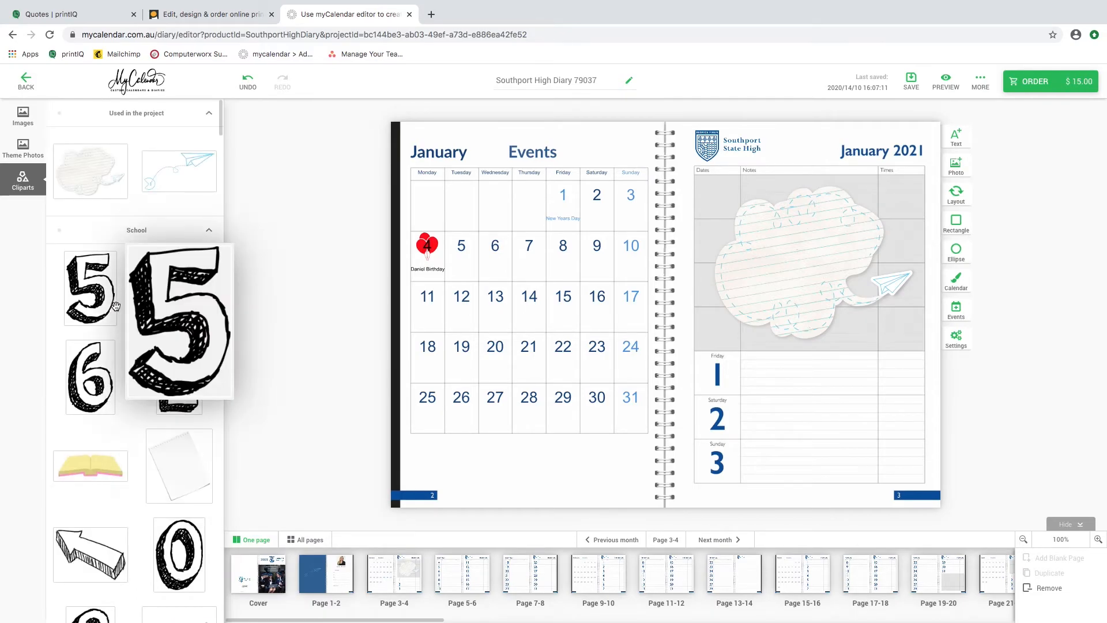
pyautogui.click(128, 115)
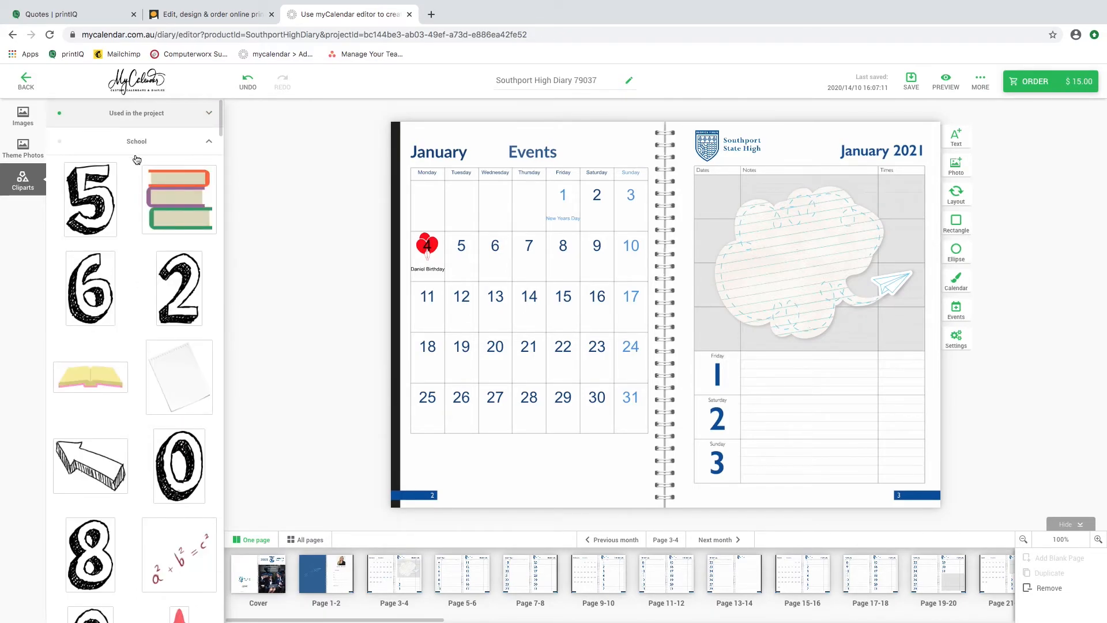
pyautogui.click(23, 116)
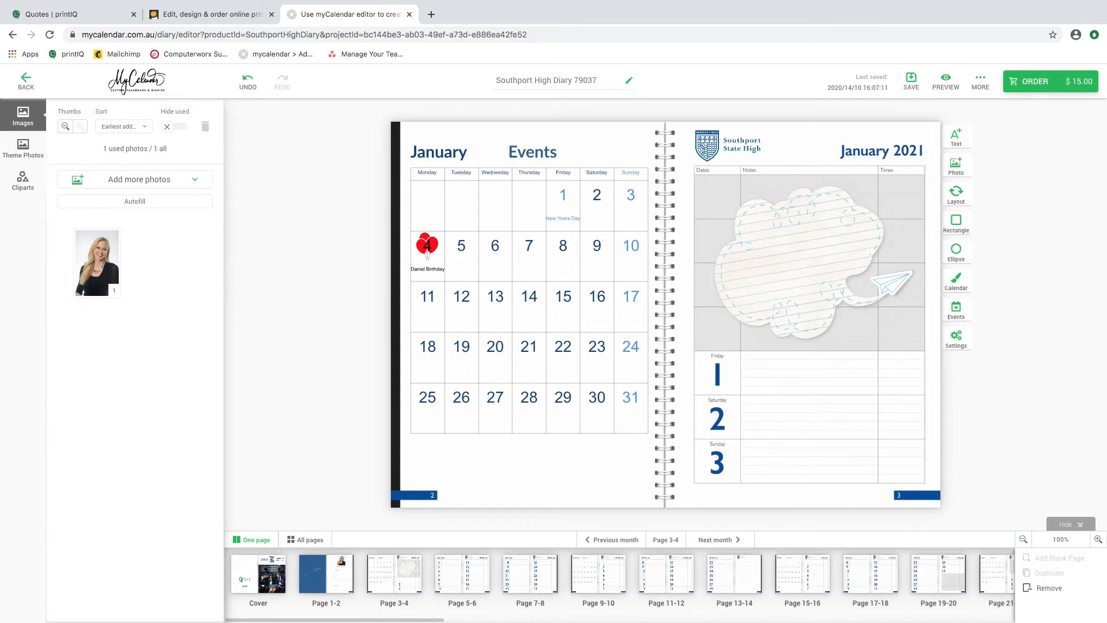
# View the school campus map on pages 79-80 and the diary's last page with the Notes section.
pyautogui.moveTo(476, 622); pyautogui.dragTo(994, 615)
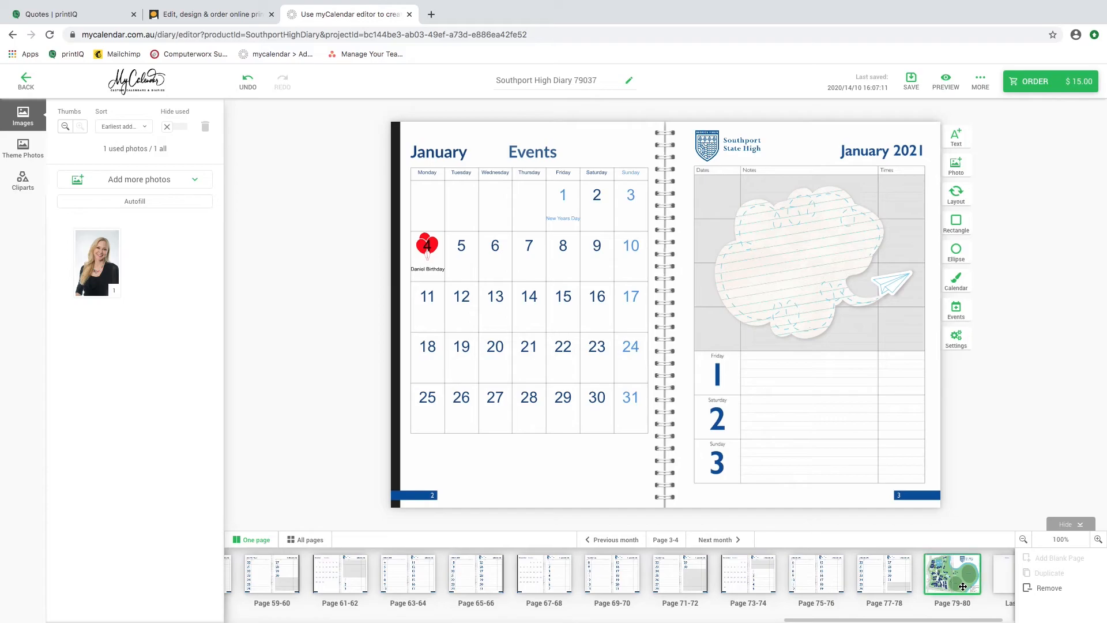
pyautogui.click(973, 598)
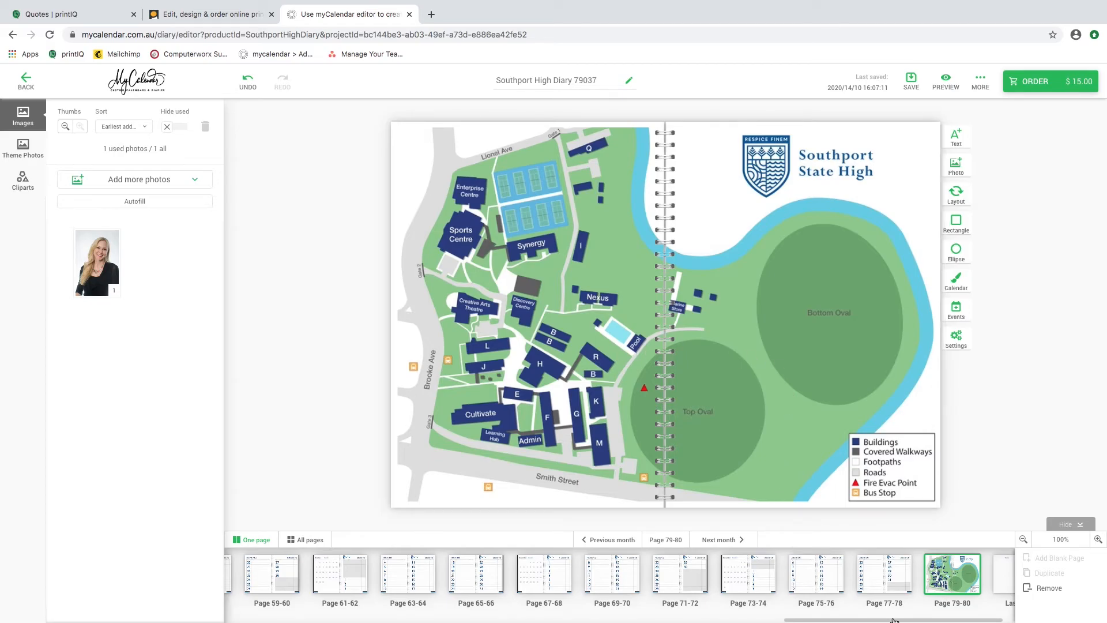
pyautogui.moveTo(893, 620); pyautogui.dragTo(905, 620)
pyautogui.click(960, 573)
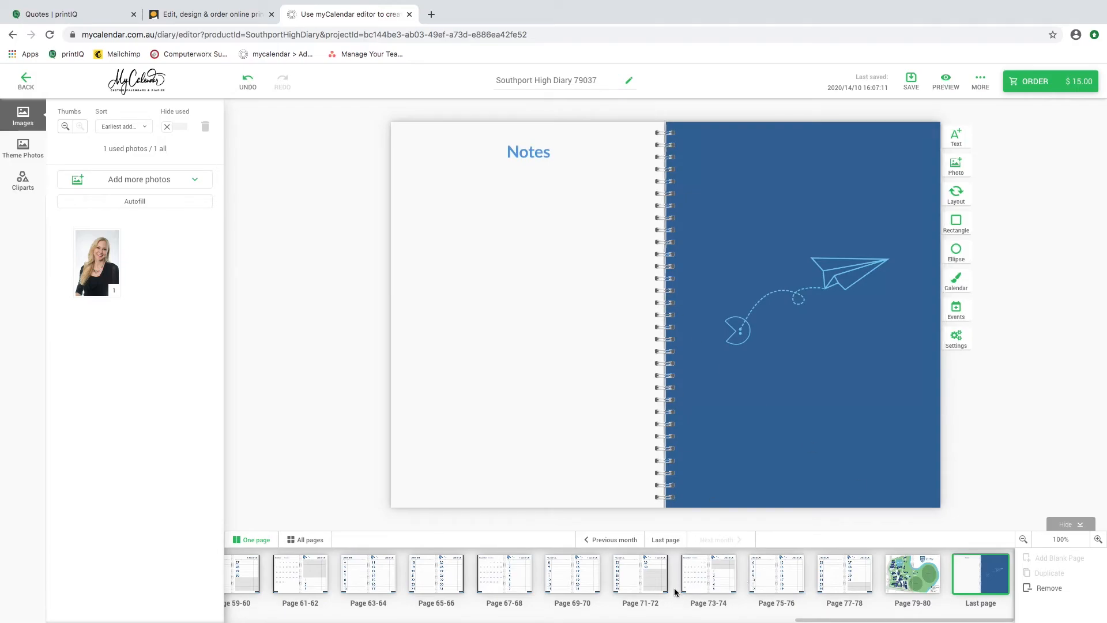
# Review the December 2021 calendar and weekly spreads, ending on pages 75-76, and return the page overview to the cover.
pyautogui.click(776, 581)
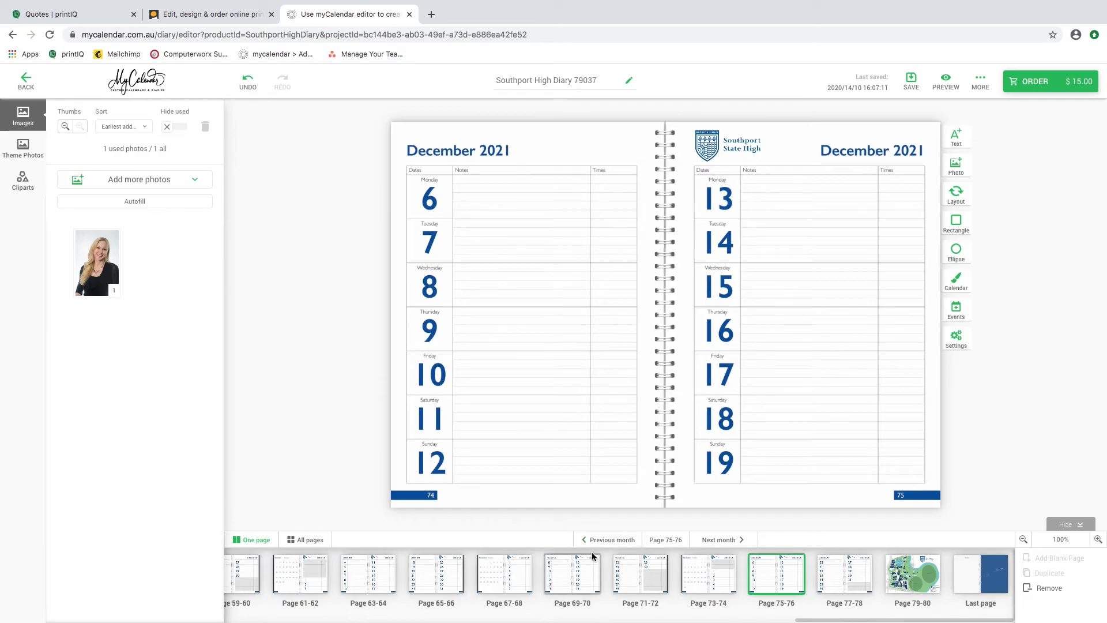
pyautogui.click(689, 583)
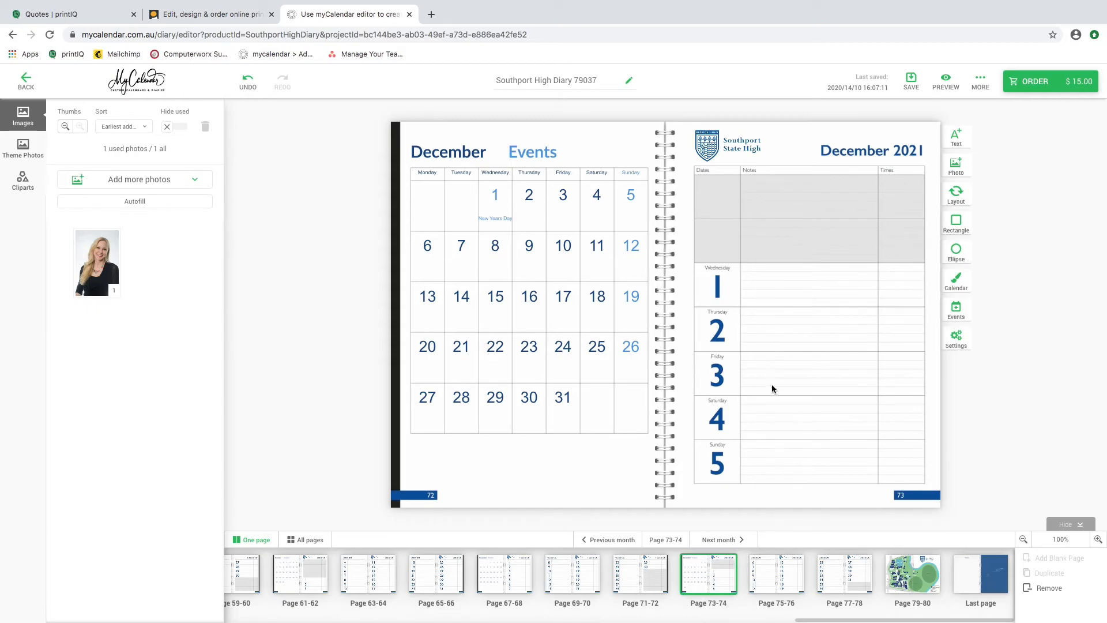
pyautogui.click(772, 576)
pyautogui.click(831, 580)
pyautogui.click(780, 588)
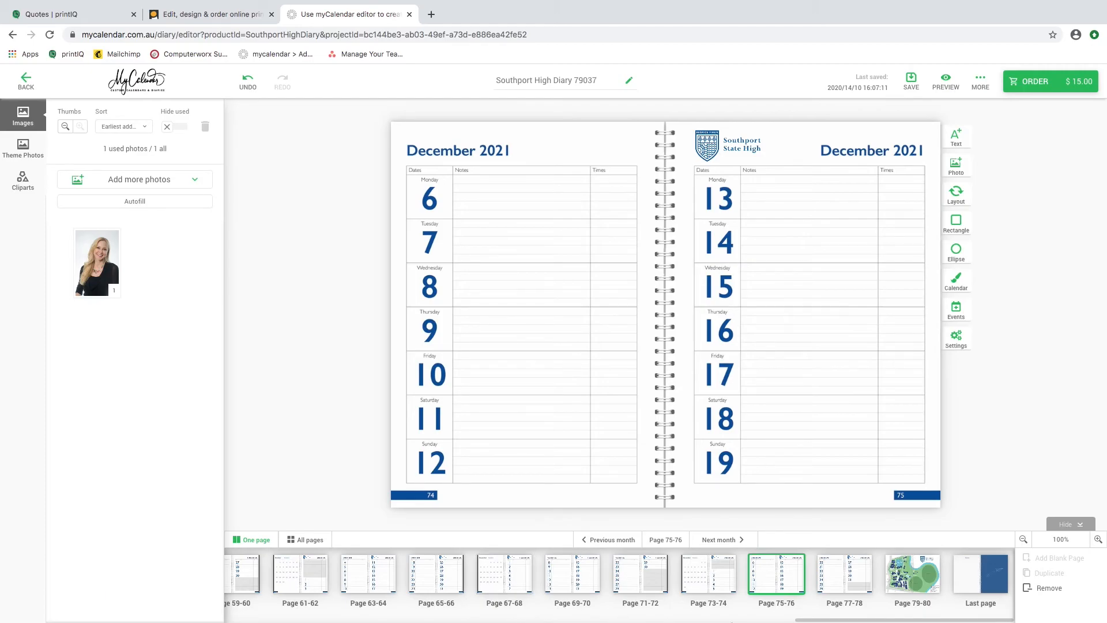
pyautogui.moveTo(808, 622); pyautogui.dragTo(228, 621)
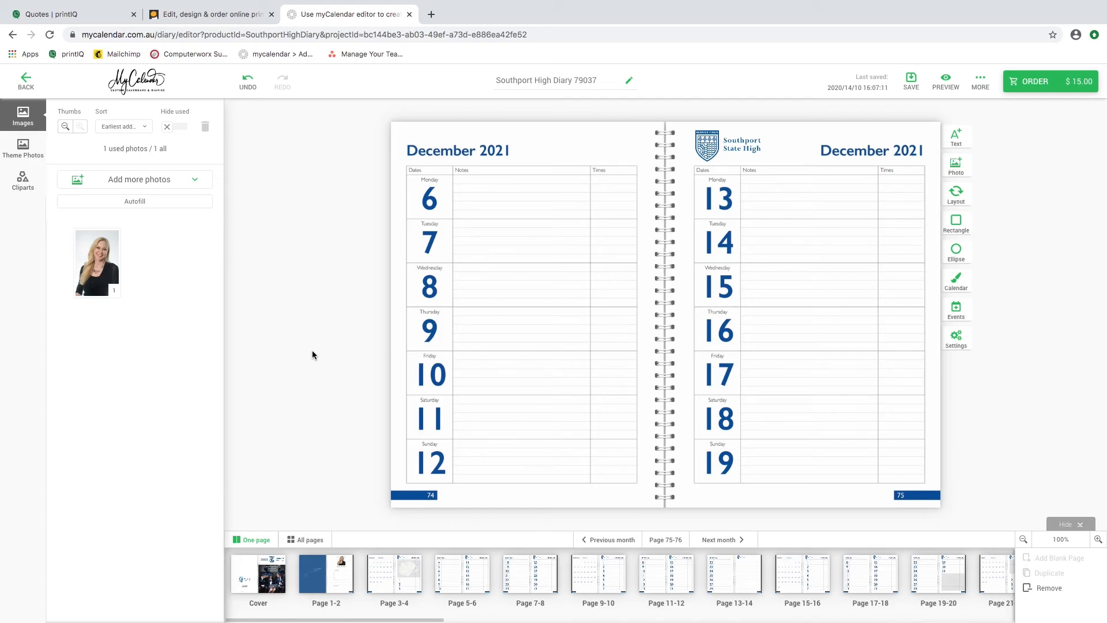
# Order the diary, declaring that everything is fine and proceeding despite the project remarks.
pyautogui.click(1036, 81)
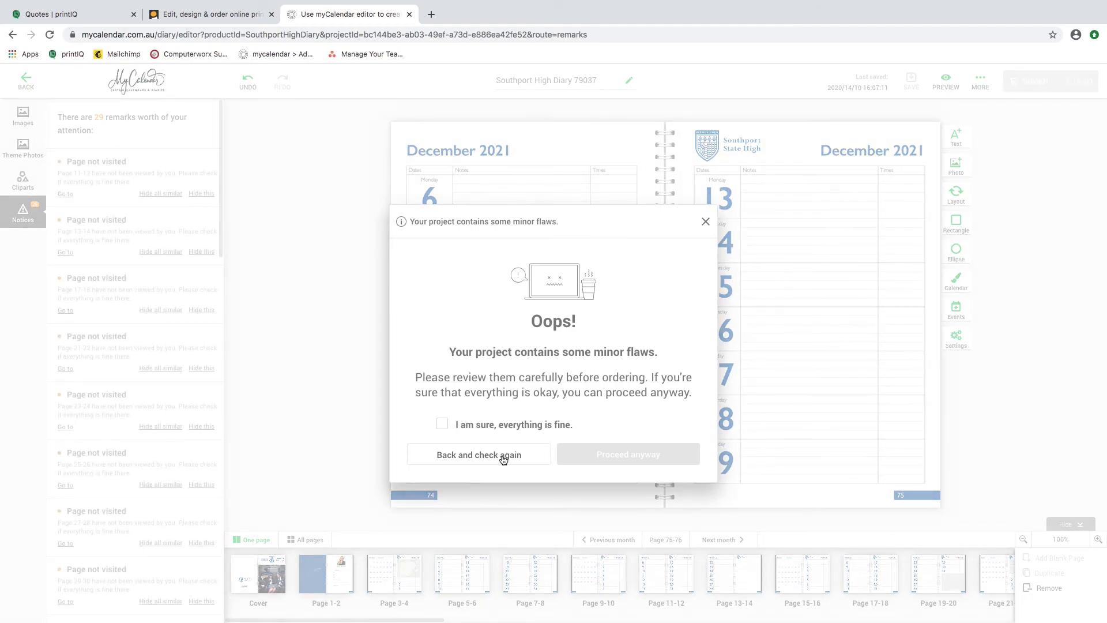
pyautogui.click(443, 425)
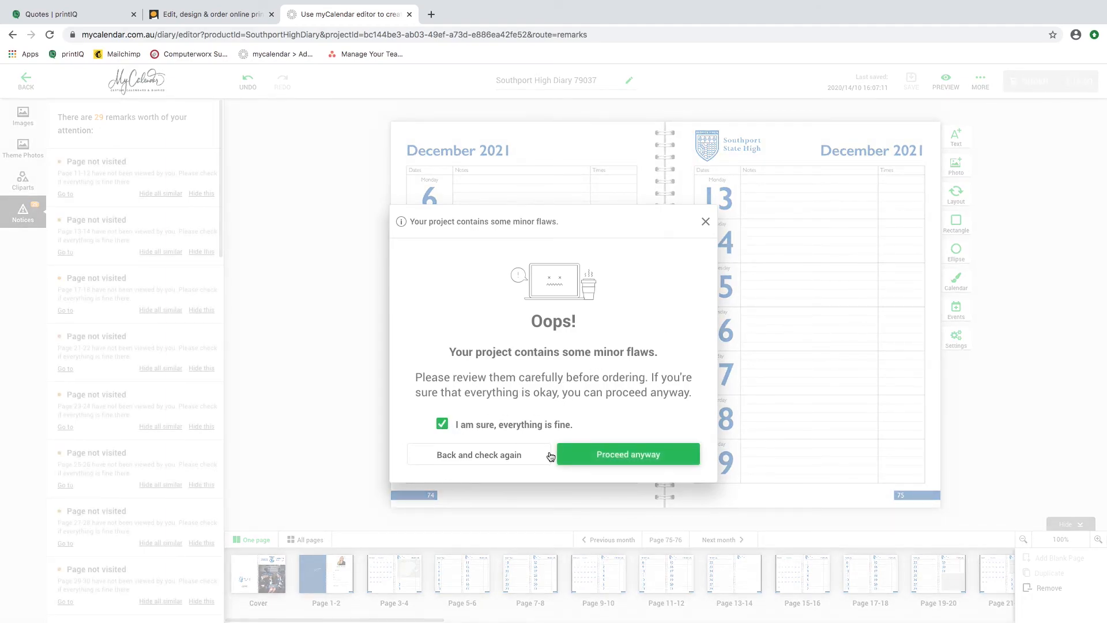
pyautogui.click(641, 454)
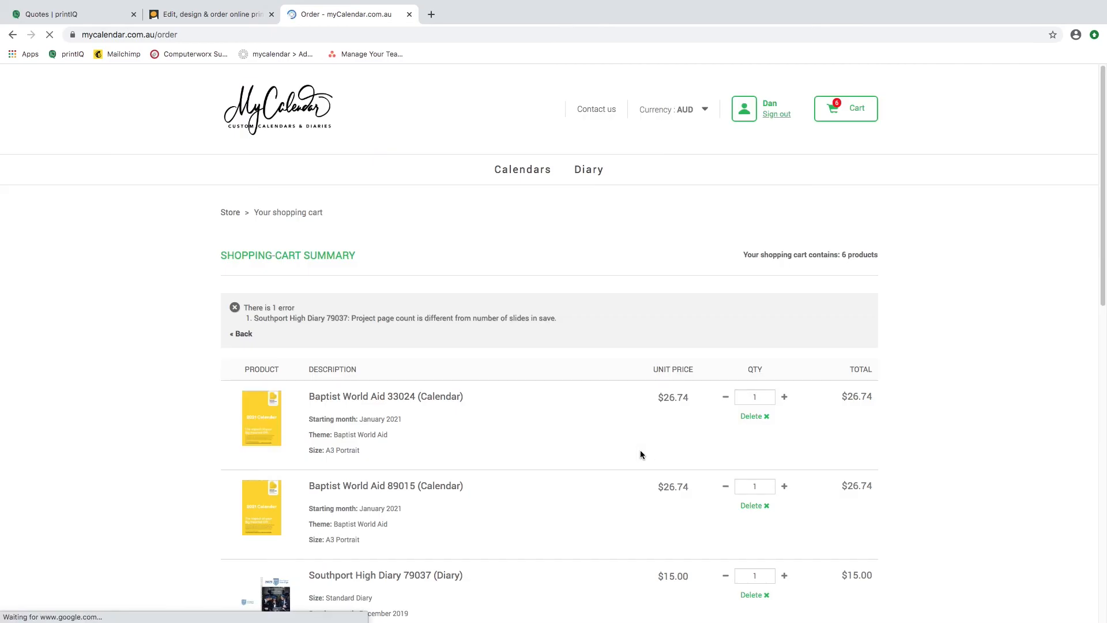
# Examine the shopping-cart summary, including the error notice, the diary's entry, the discount code field and the order totals.
pyautogui.scroll(-3, 631, 439)
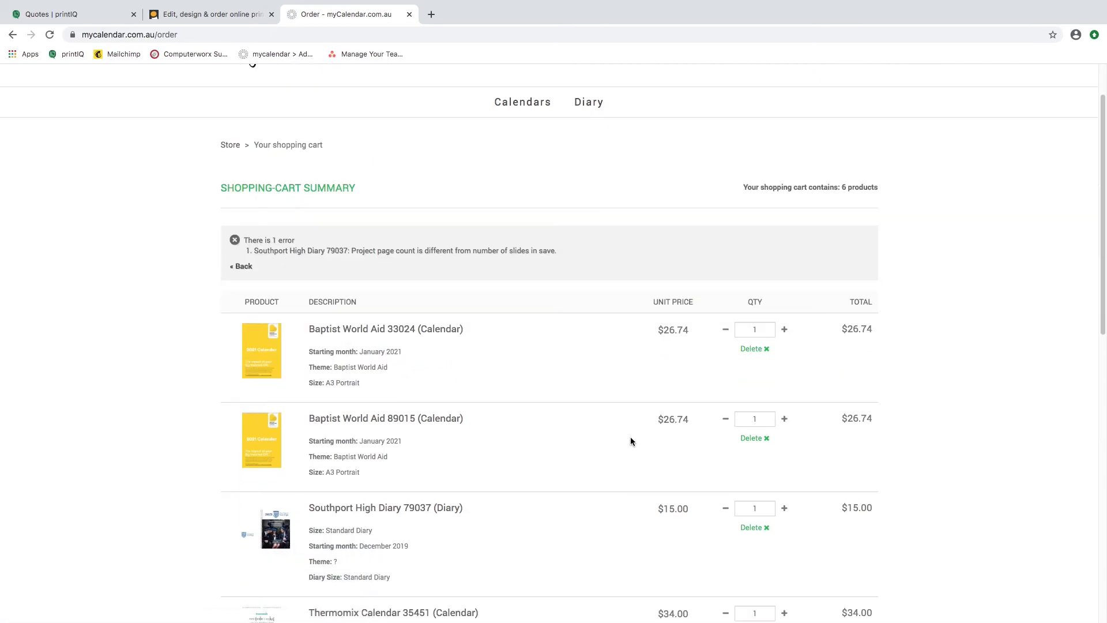
pyautogui.scroll(-2, 433, 501)
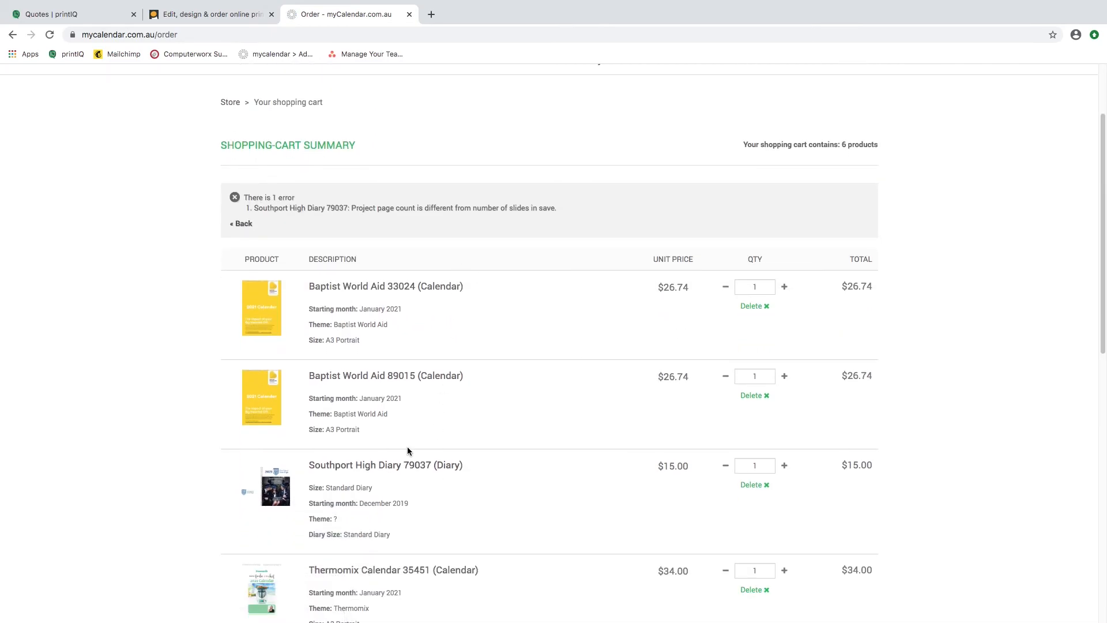
pyautogui.scroll(-2, 407, 447)
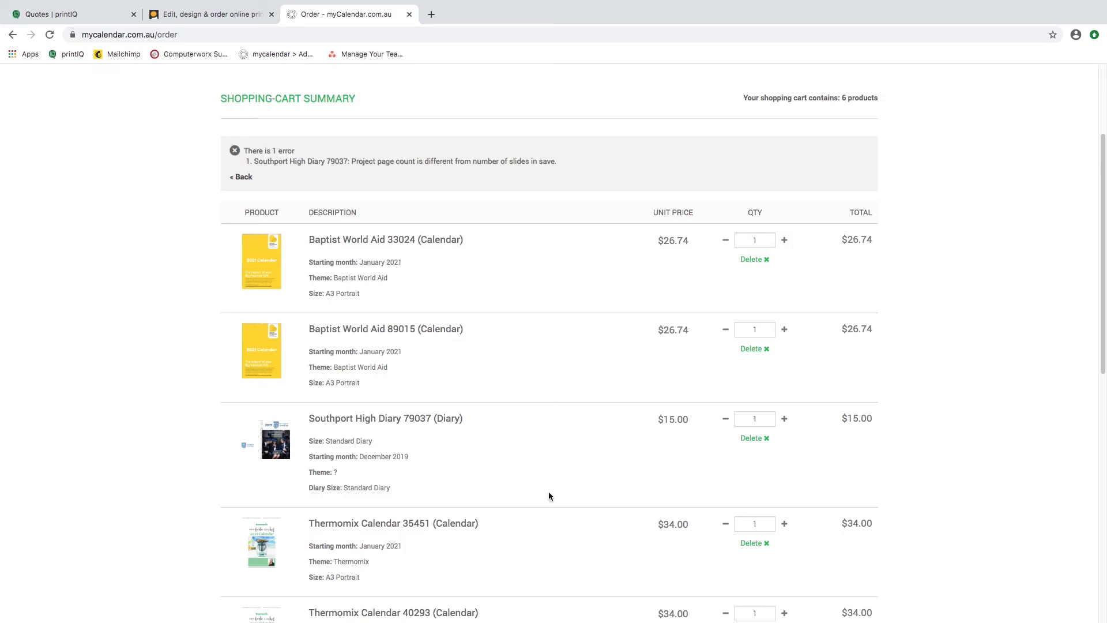
pyautogui.scroll(-7, 525, 473)
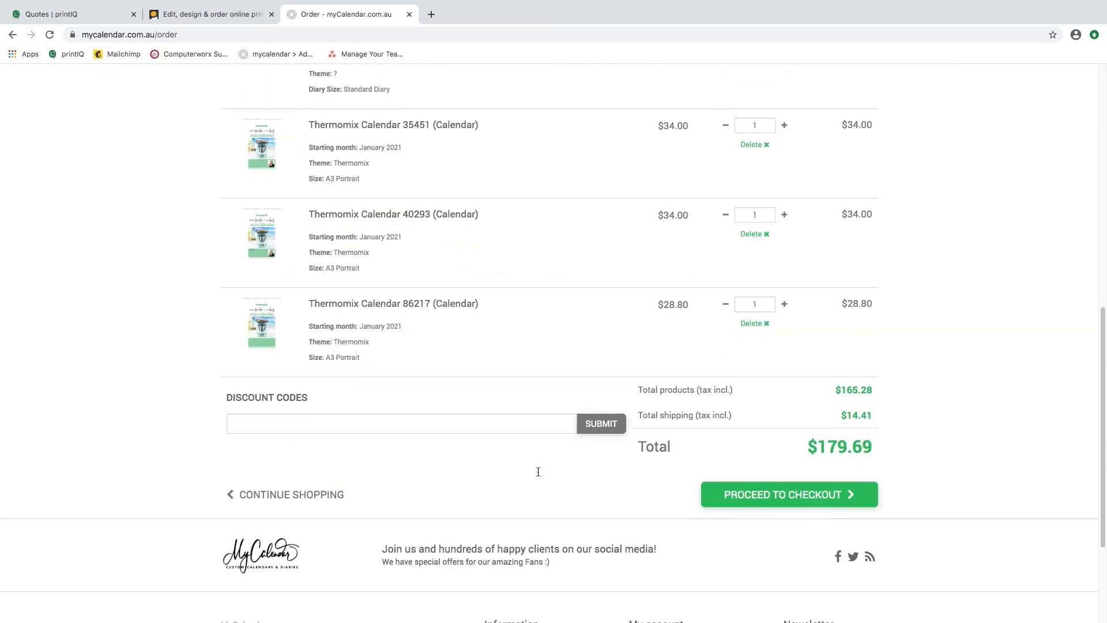
pyautogui.scroll(-1, 537, 471)
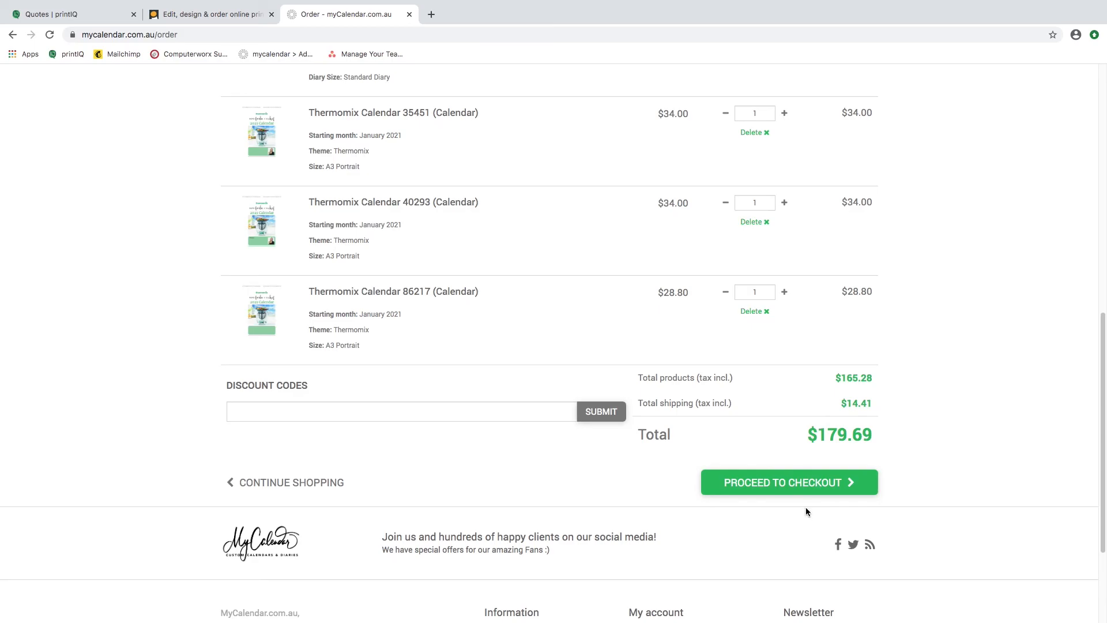
pyautogui.scroll(-3, 813, 517)
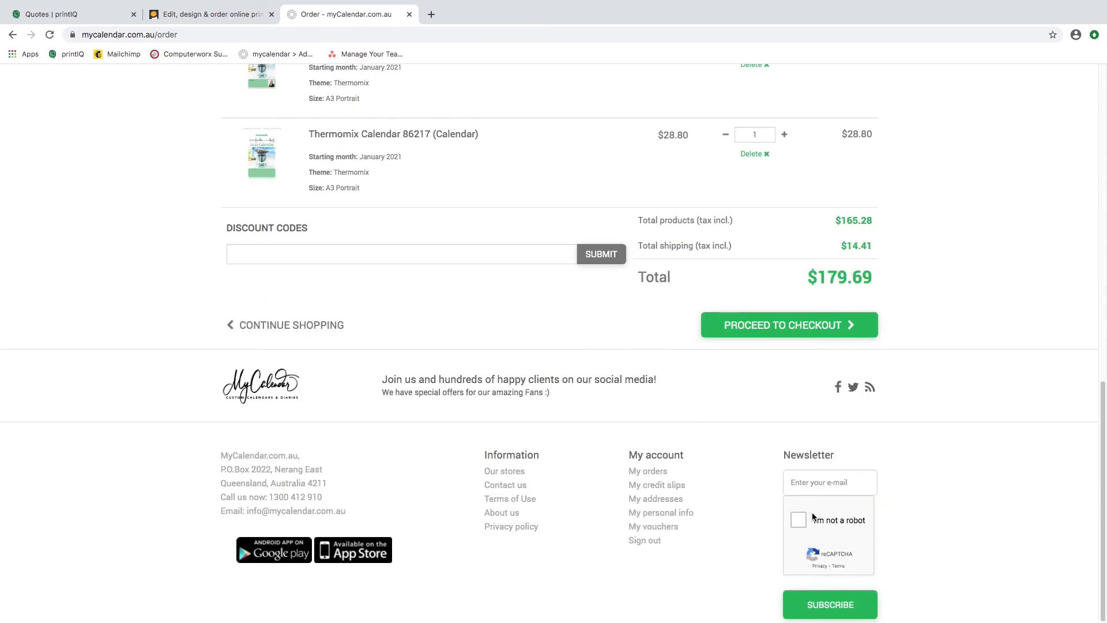
pyautogui.scroll(5, 810, 512)
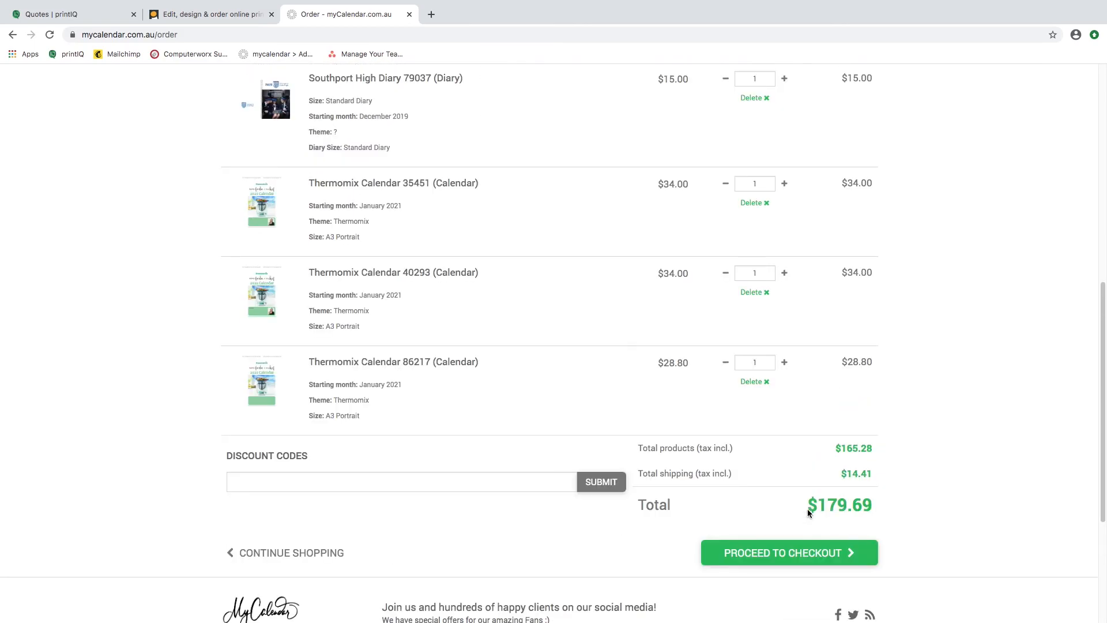
pyautogui.scroll(8, 807, 512)
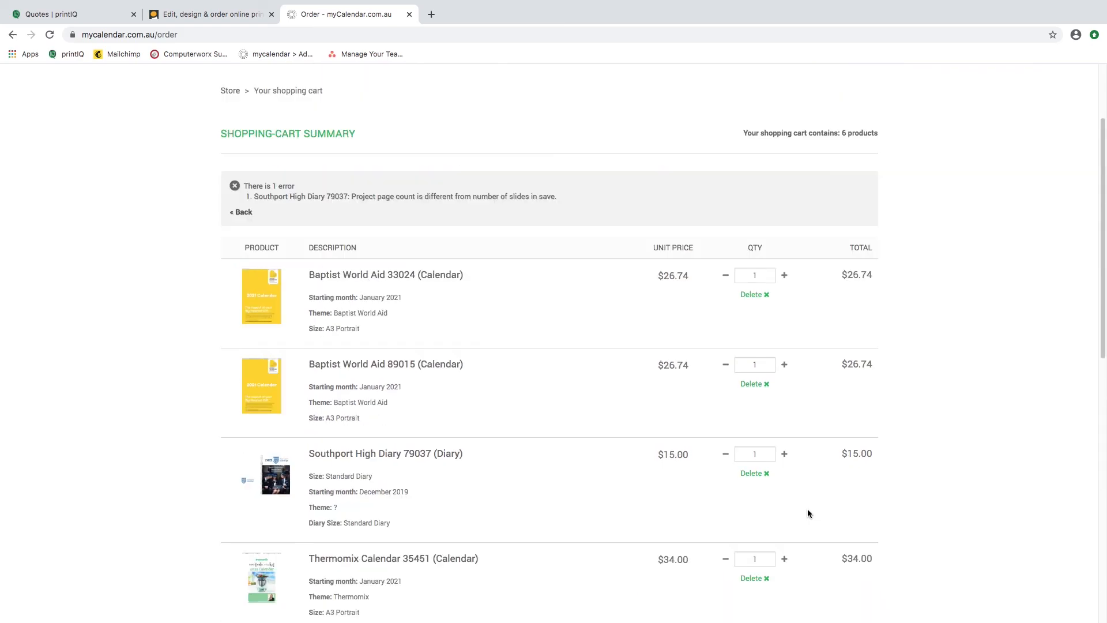